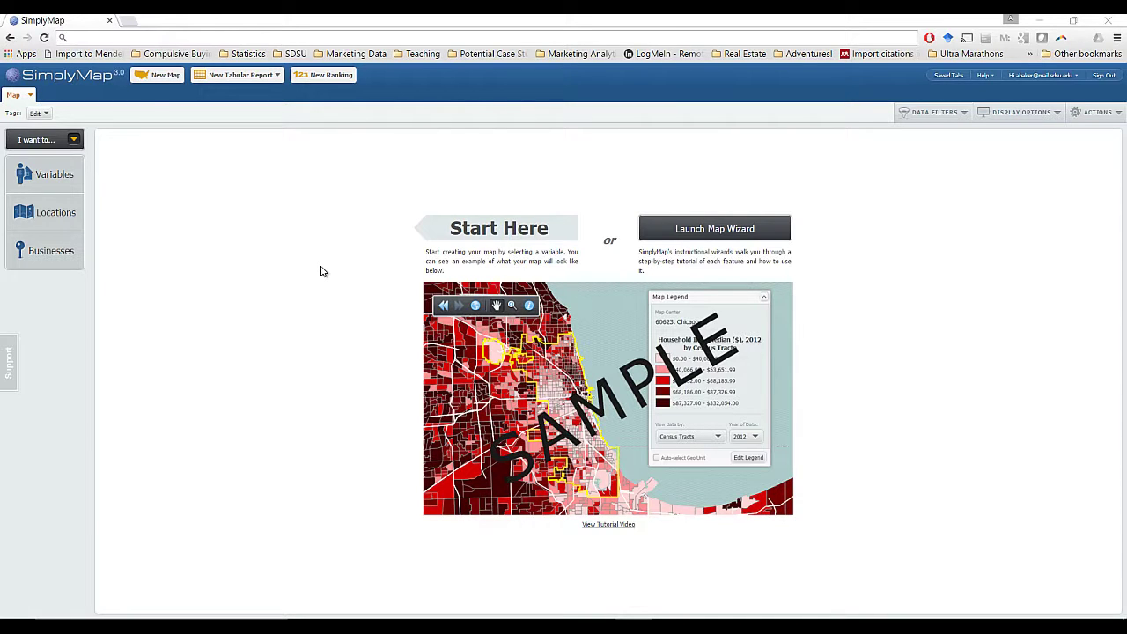
# Step: Start a second map with the 'Make a map' wizard and bring up its Variables categories
pyautogui.click(75, 141)
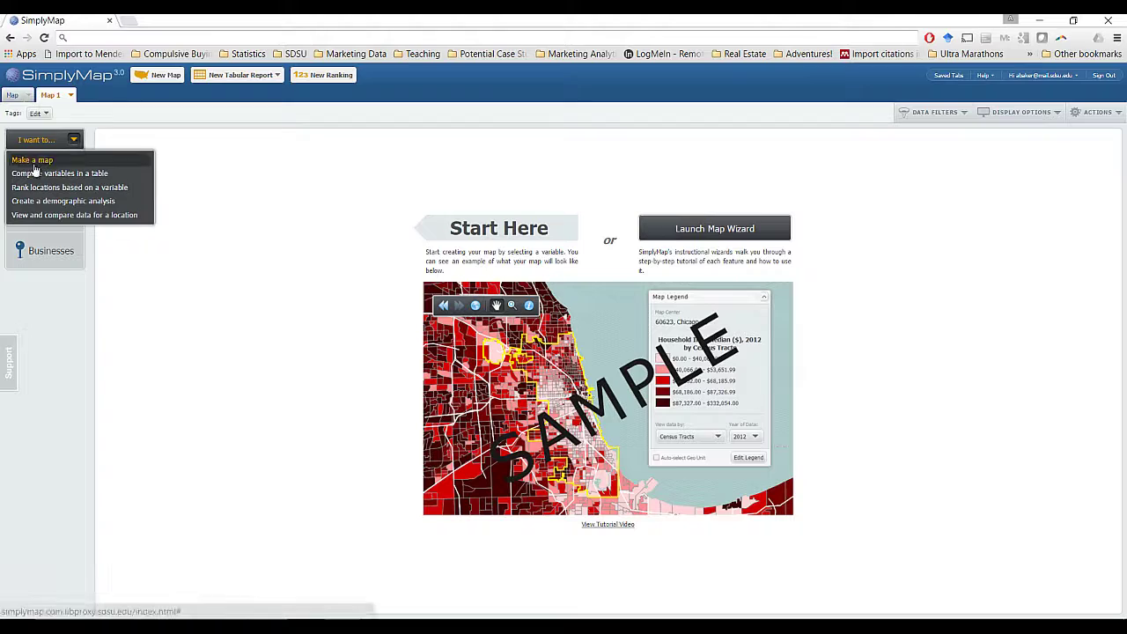
pyautogui.click(34, 166)
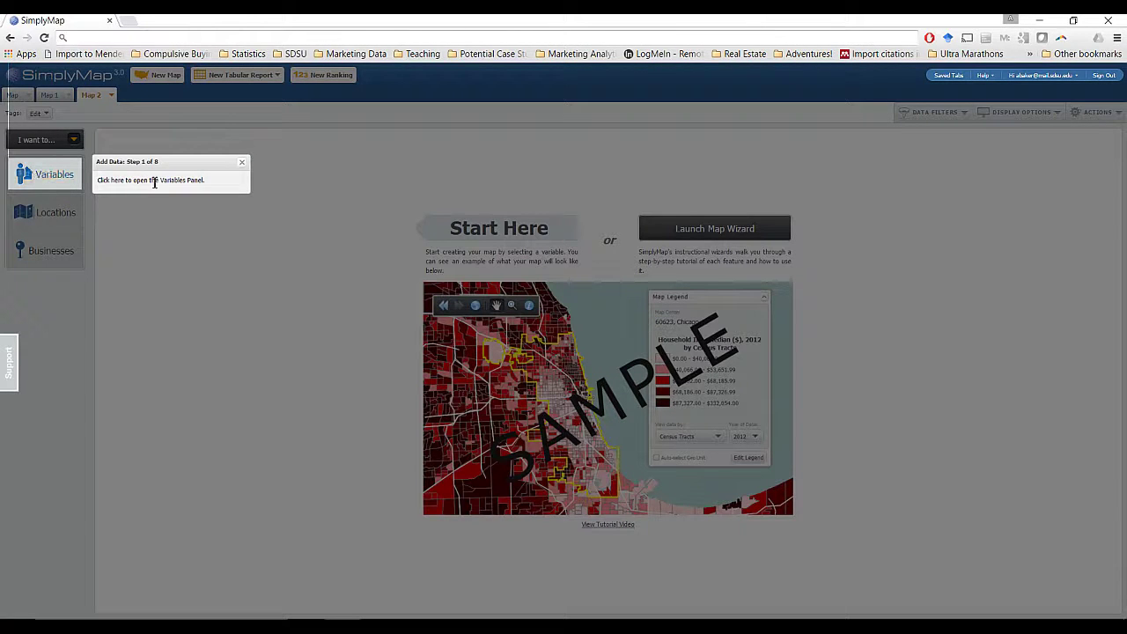
pyautogui.click(51, 176)
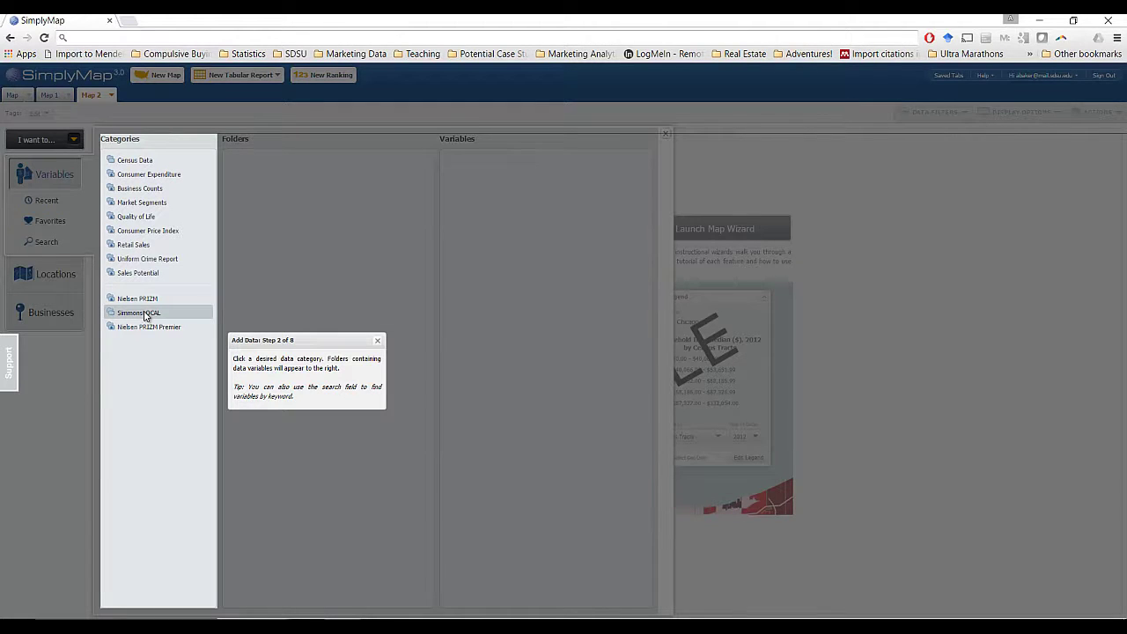
# Step: Browse SimmonsLOCAL to Beer - Craft/Microbrewed and list its 'Do You Drink?' variables
pyautogui.click(145, 317)
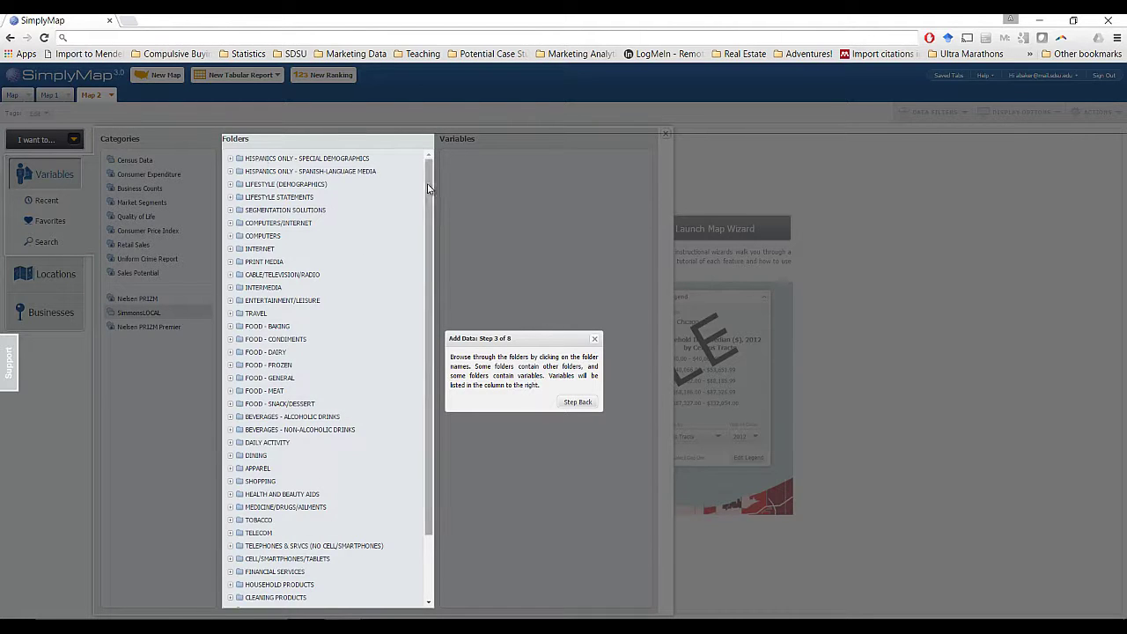
pyautogui.moveTo(427, 187); pyautogui.dragTo(432, 288)
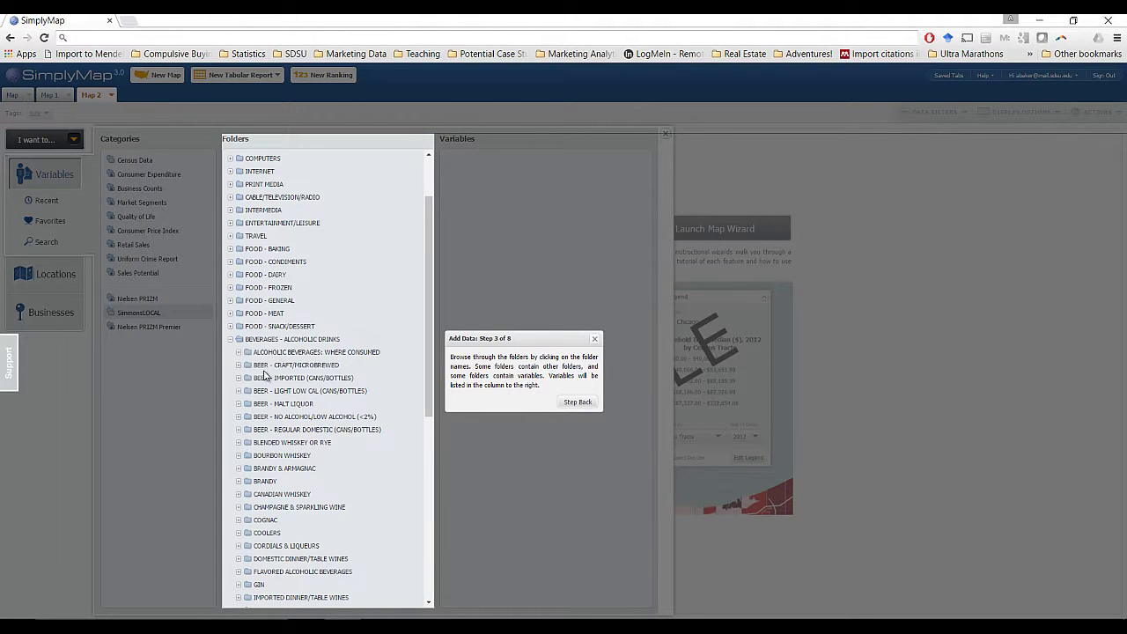
pyautogui.click(273, 365)
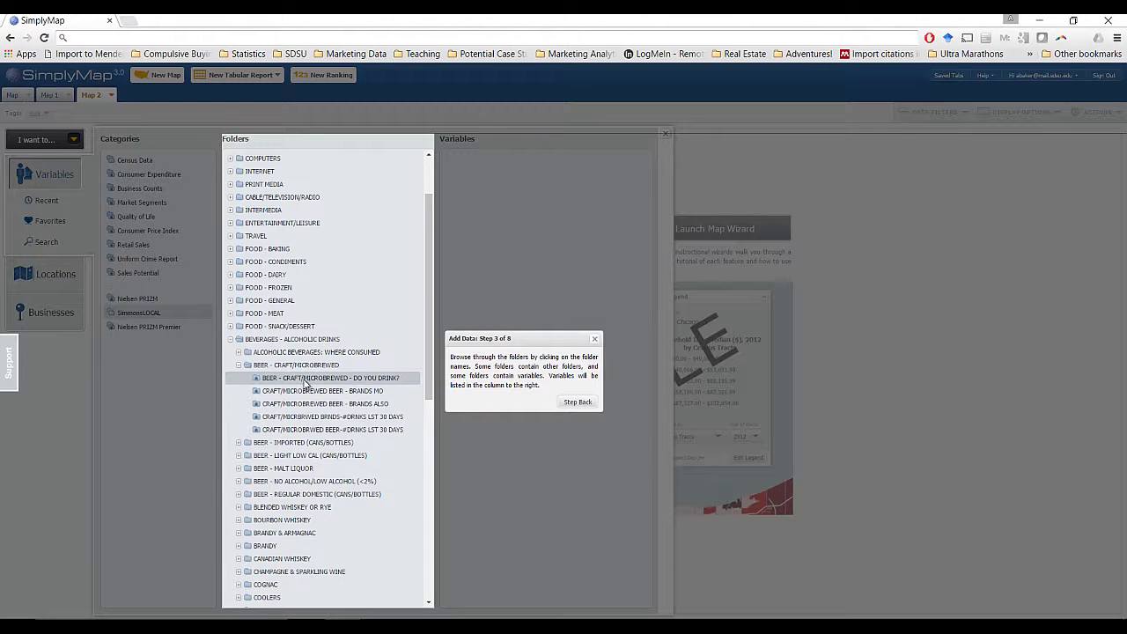
pyautogui.click(306, 379)
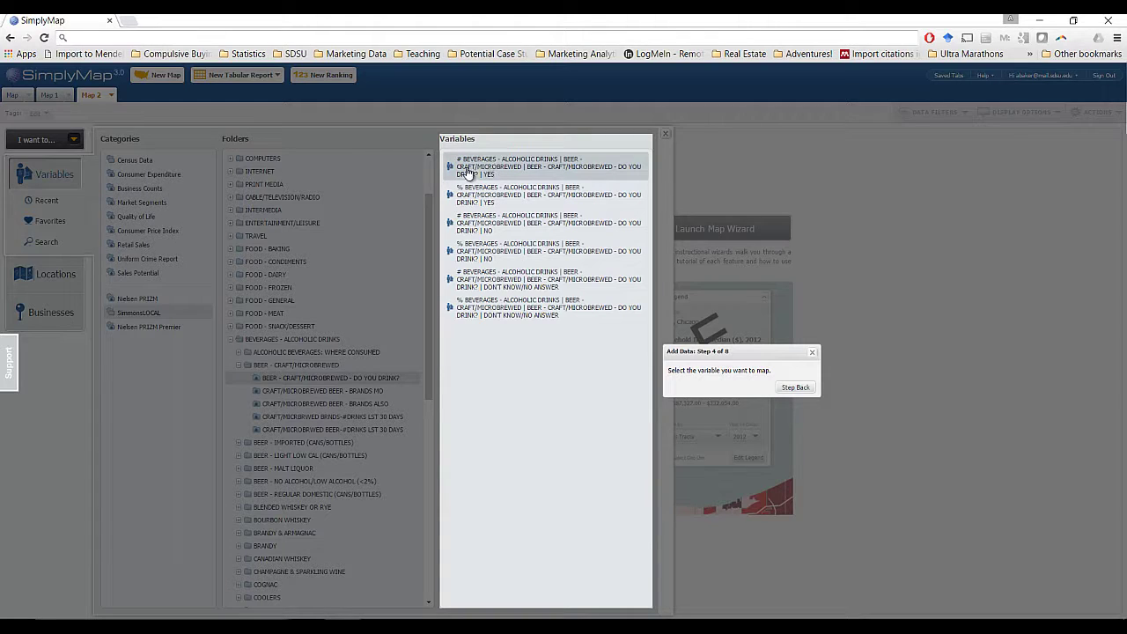
# Step: Map the '# ... YES' craft beer drinkers variable with California as the state location
pyautogui.click(572, 176)
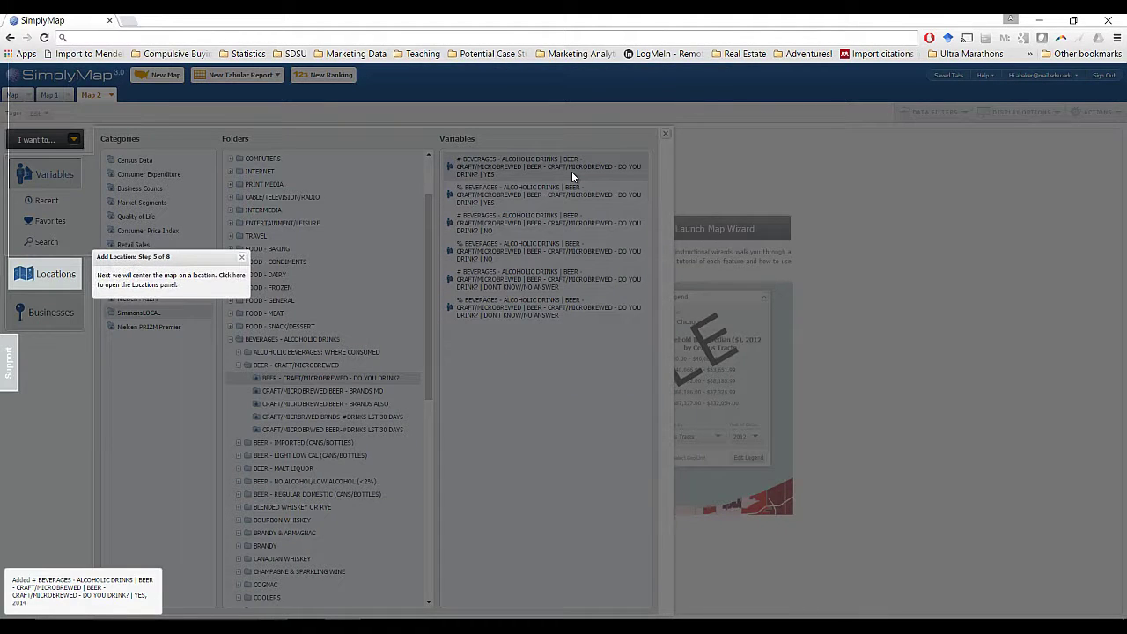
pyautogui.click(62, 282)
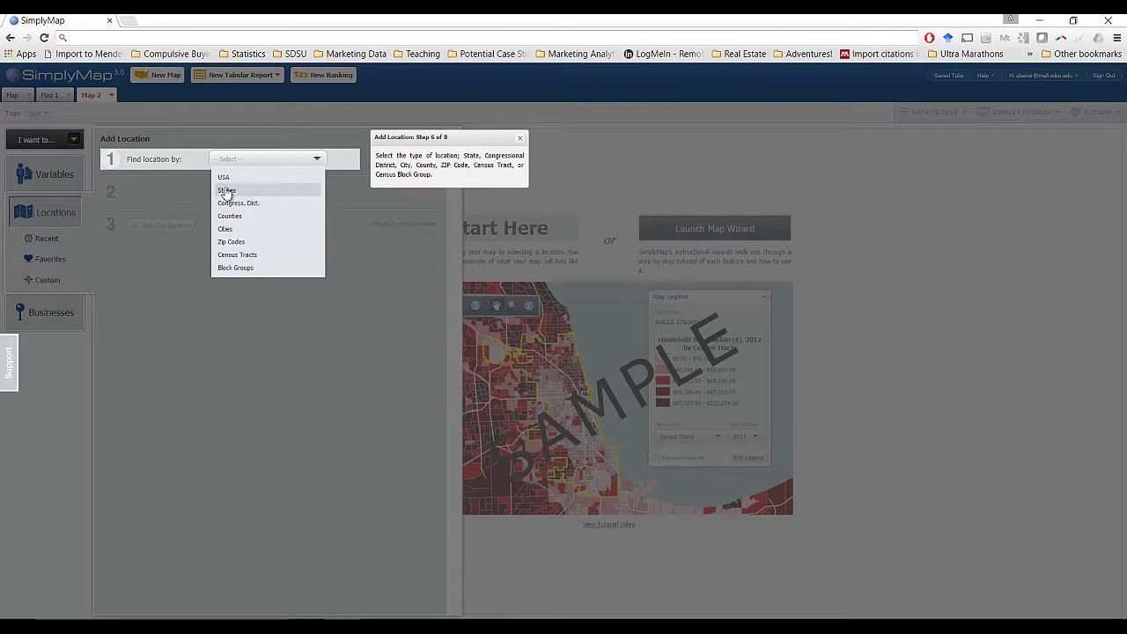
pyautogui.click(228, 191)
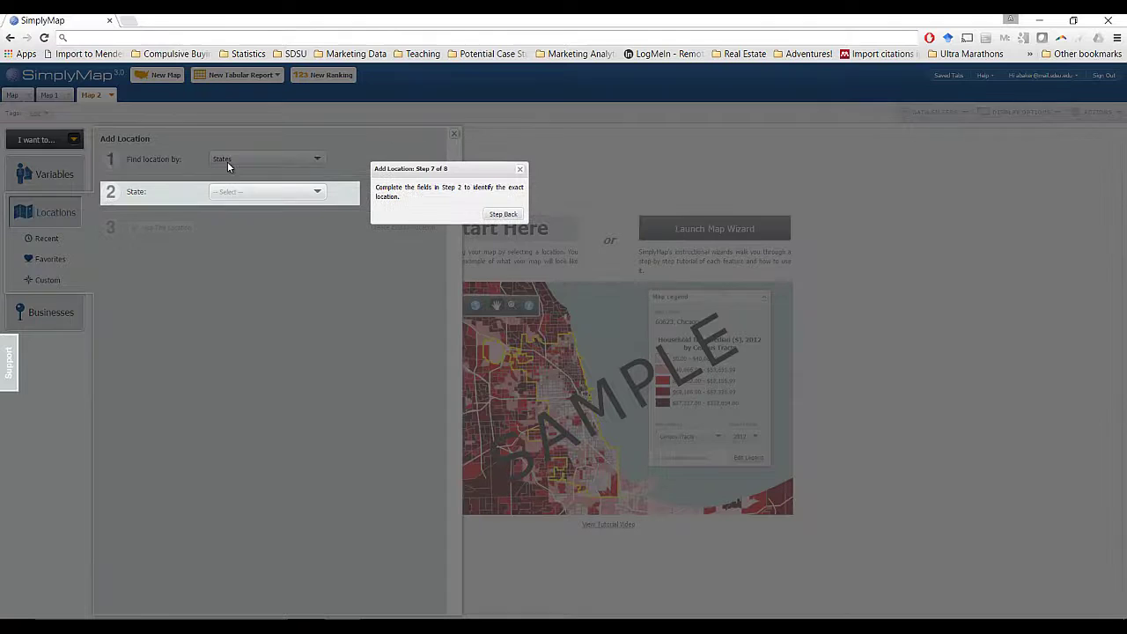
pyautogui.click(231, 191)
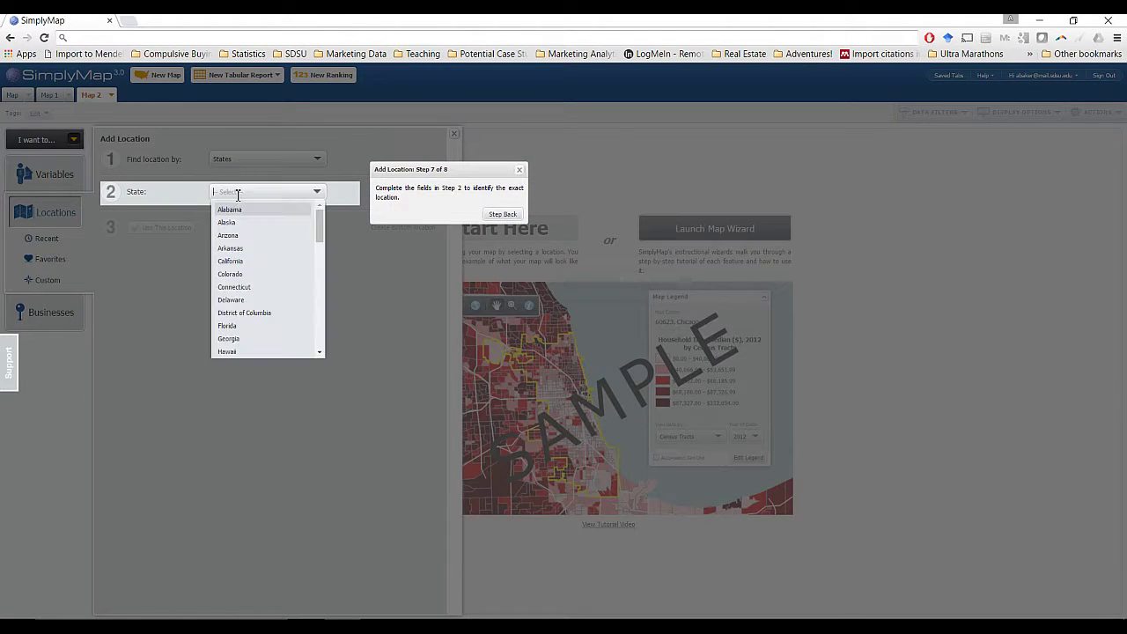
pyautogui.click(244, 263)
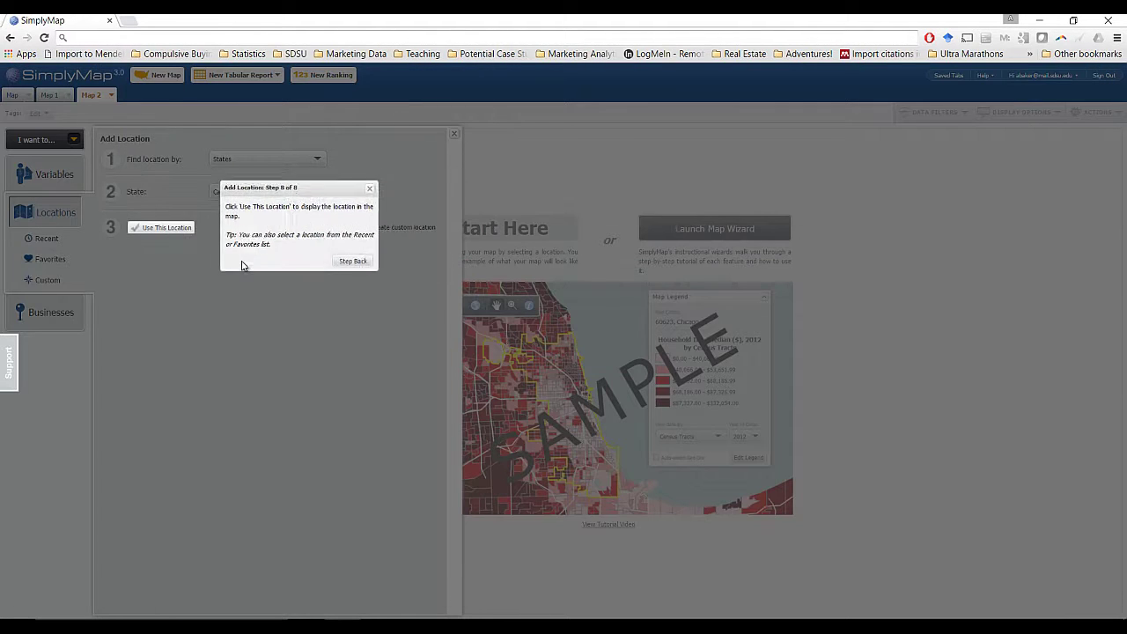
pyautogui.click(157, 228)
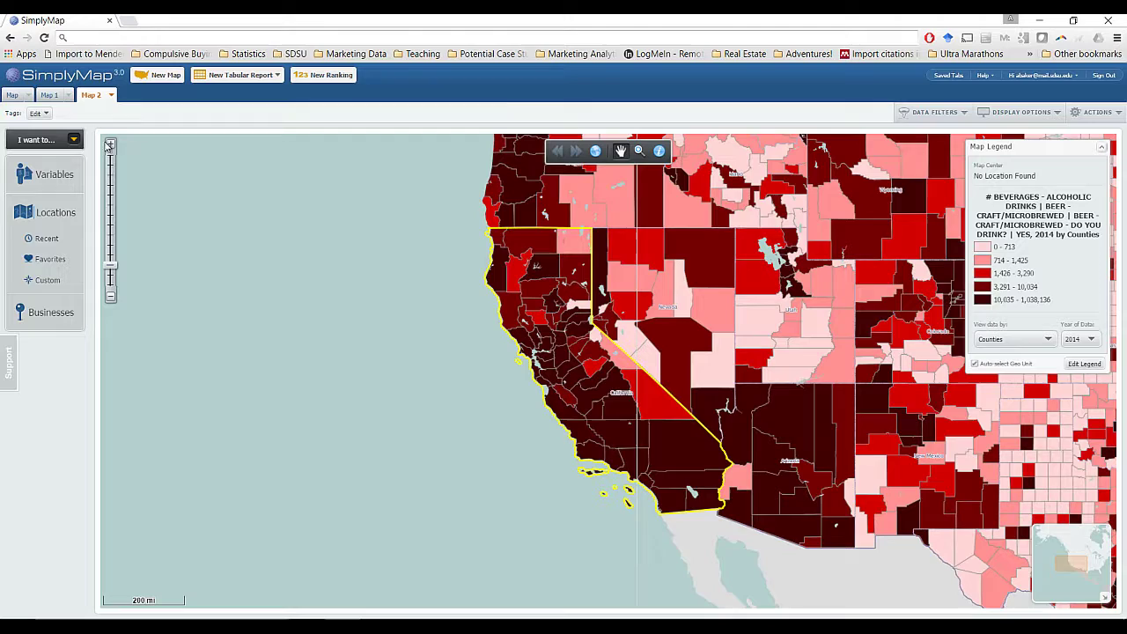
# Step: Zoom in one level and pan across California's counties toward the southern coast
pyautogui.click(109, 145)
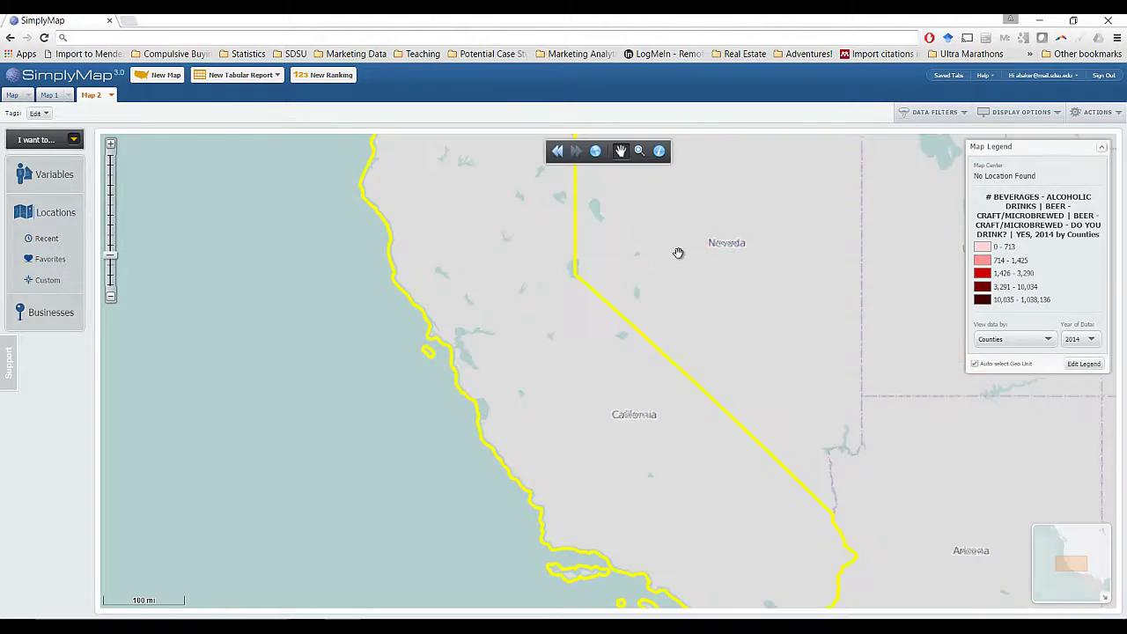
pyautogui.moveTo(695, 279); pyautogui.dragTo(680, 327)
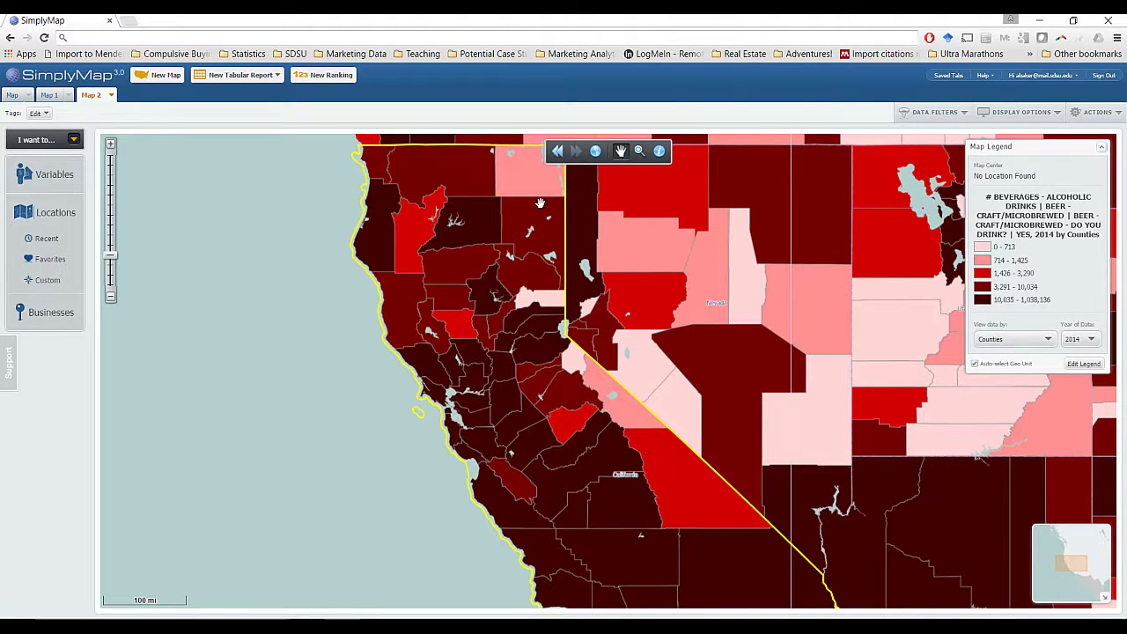
pyautogui.moveTo(723, 511); pyautogui.dragTo(647, 414)
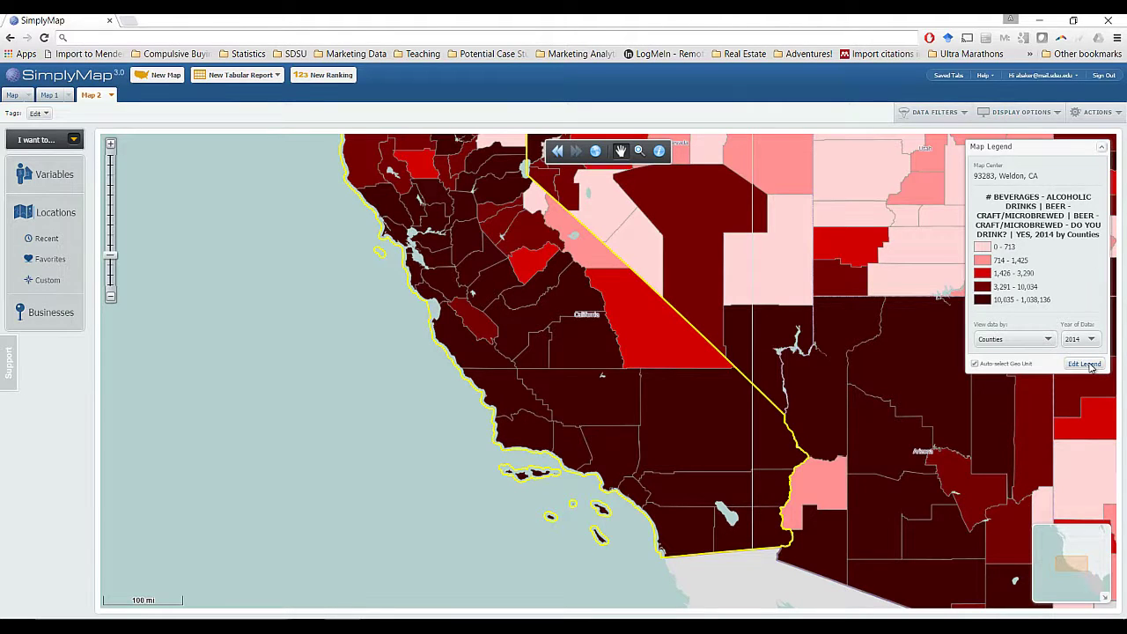
# Step: Edit the legend to 3 categories with upper limits 2,000 and 100,000
pyautogui.click(1086, 365)
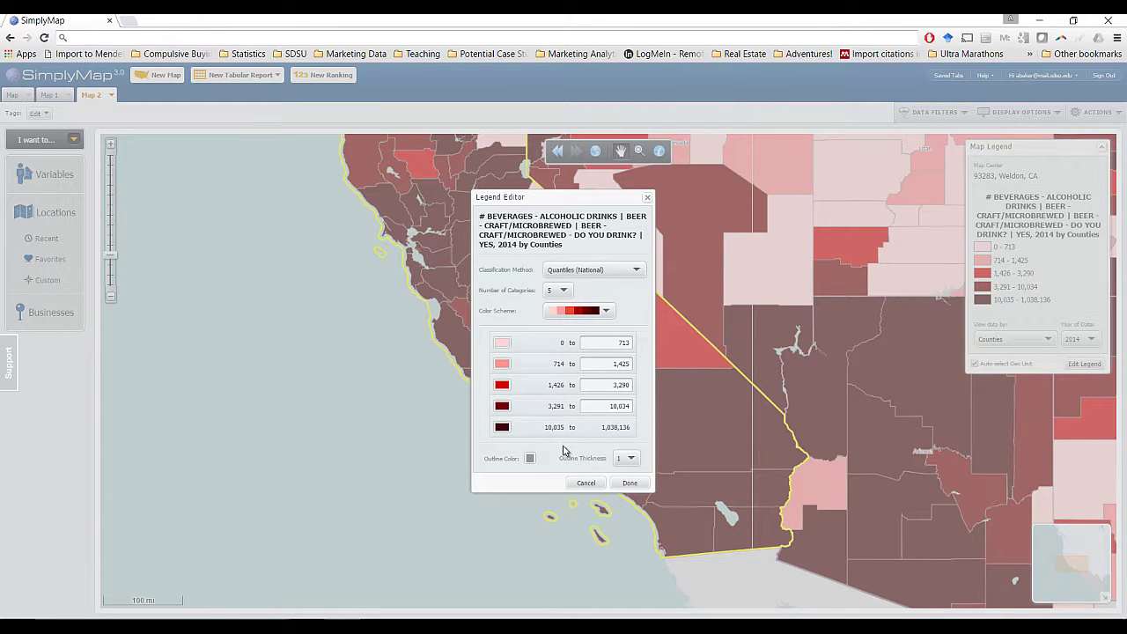
pyautogui.click(563, 292)
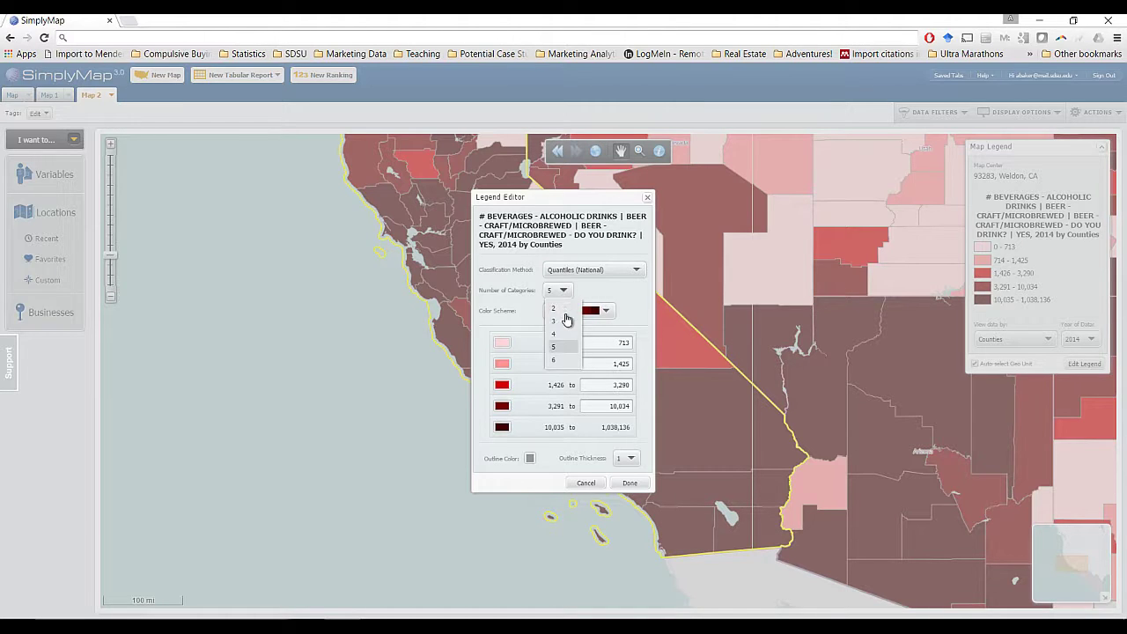
pyautogui.click(556, 323)
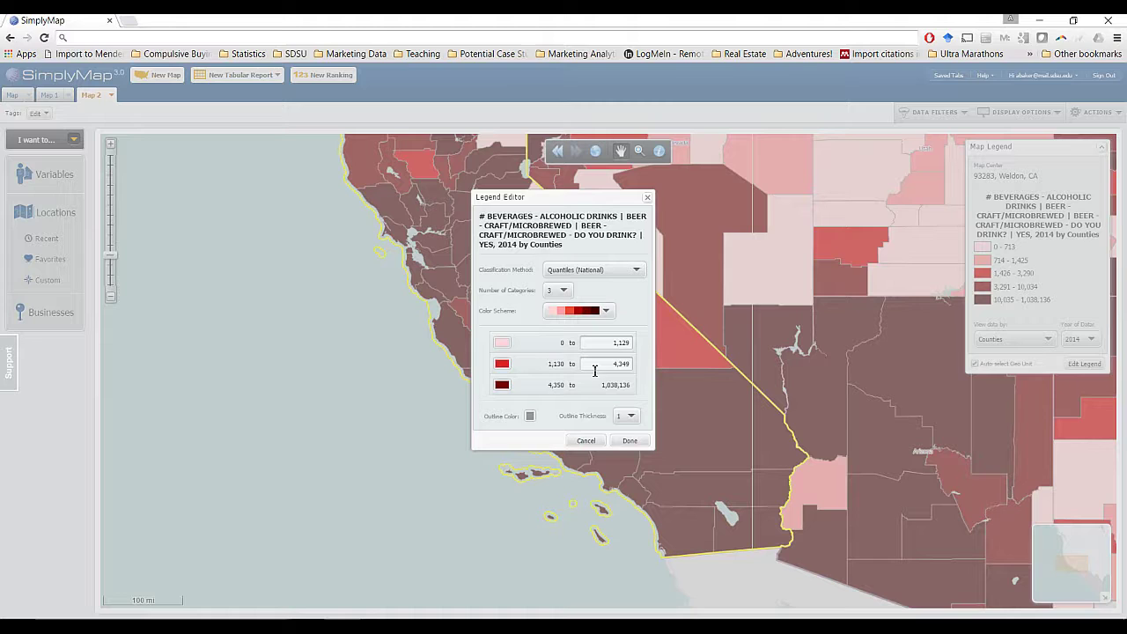
pyautogui.press('Tab')
pyautogui.write('20')
pyautogui.click(615, 363)
pyautogui.write('1000')
pyautogui.press('Tab')
pyautogui.click(643, 442)
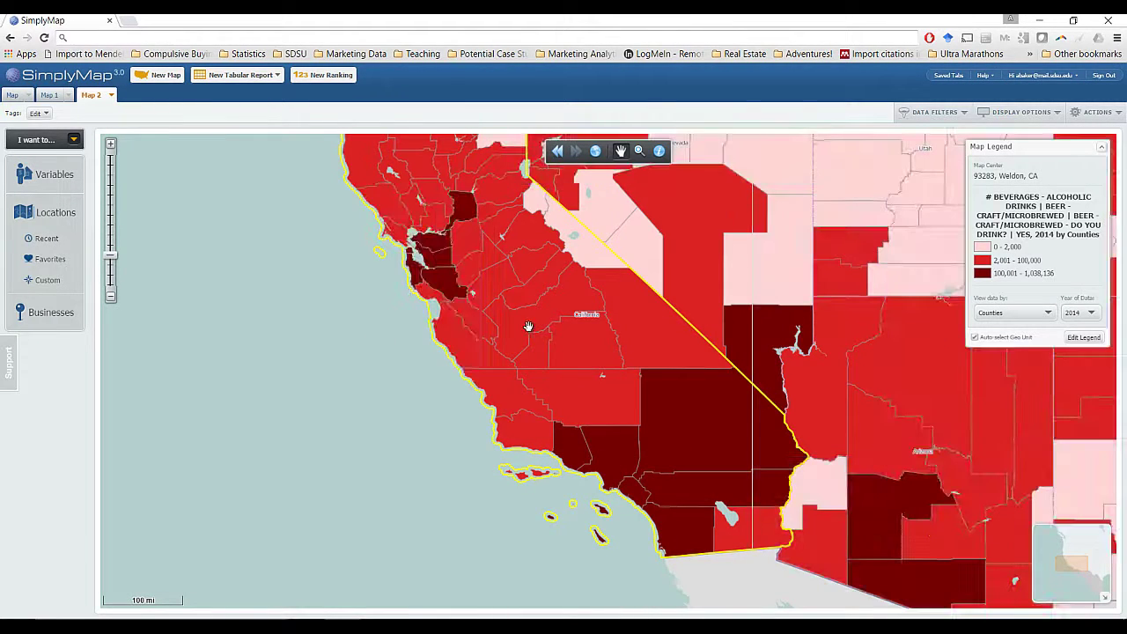
pyautogui.moveTo(526, 322)
pyautogui.mouseDown()
pyautogui.moveTo(544, 400)
pyautogui.moveTo(511, 329)
pyautogui.mouseUp()
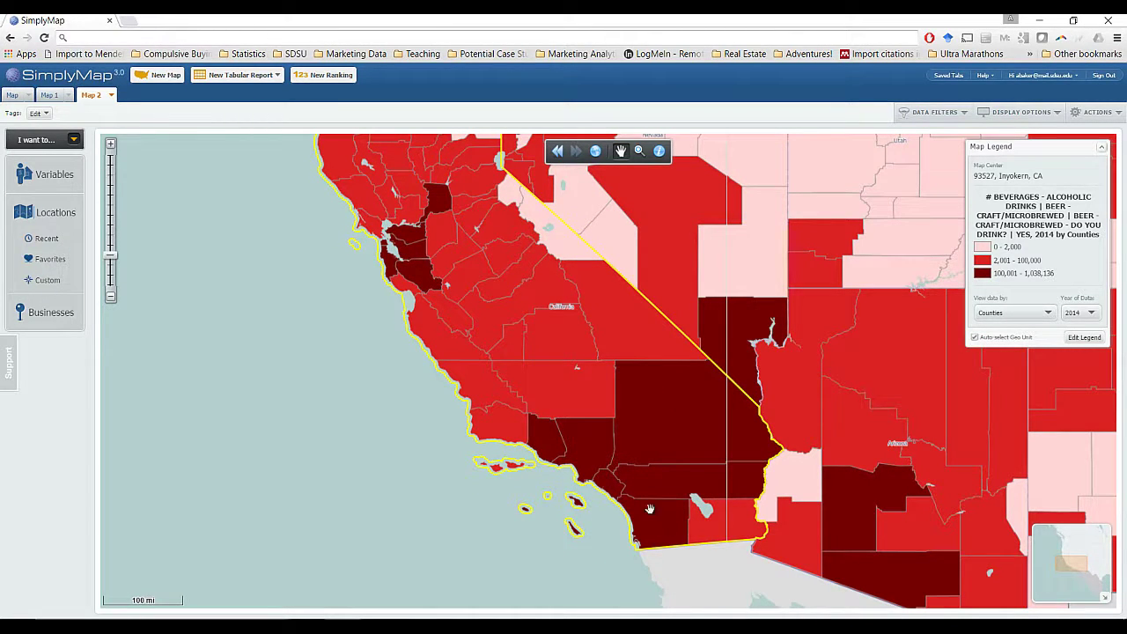
pyautogui.moveTo(612, 444); pyautogui.dragTo(683, 542)
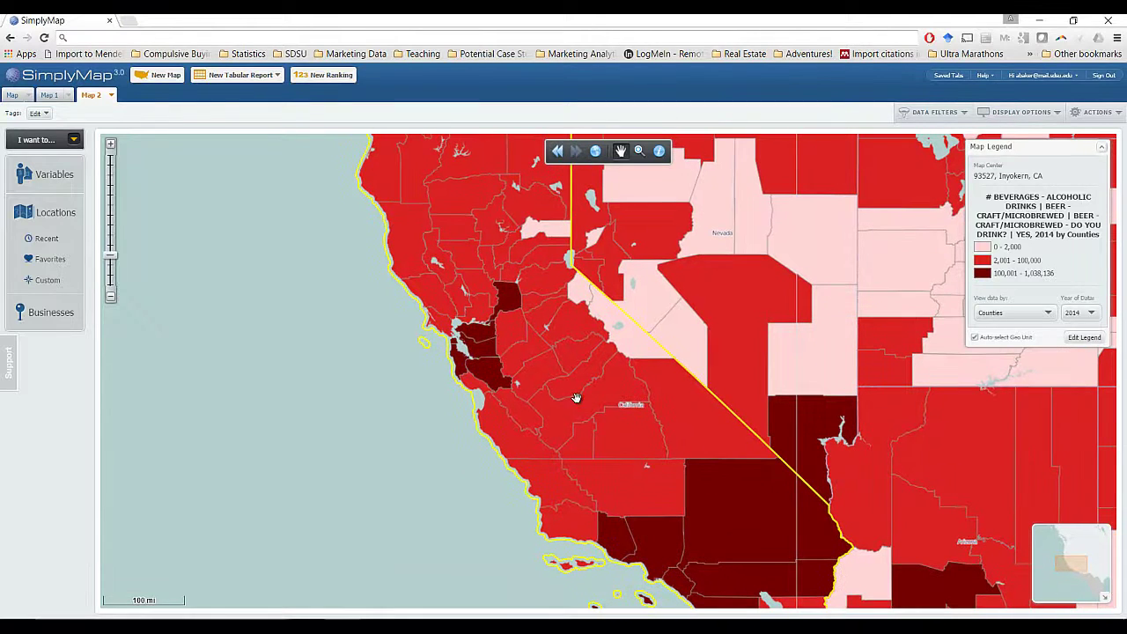
pyautogui.moveTo(626, 353); pyautogui.dragTo(611, 313)
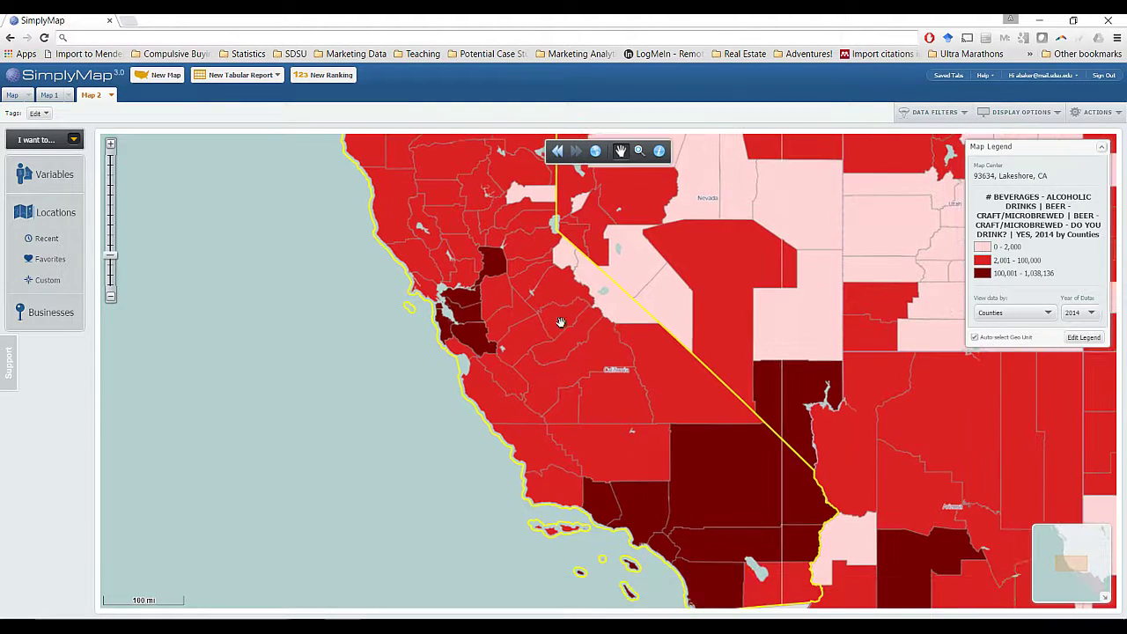
# Step: Switch the map variable to the percentage of people who drink craft beer
pyautogui.click(55, 176)
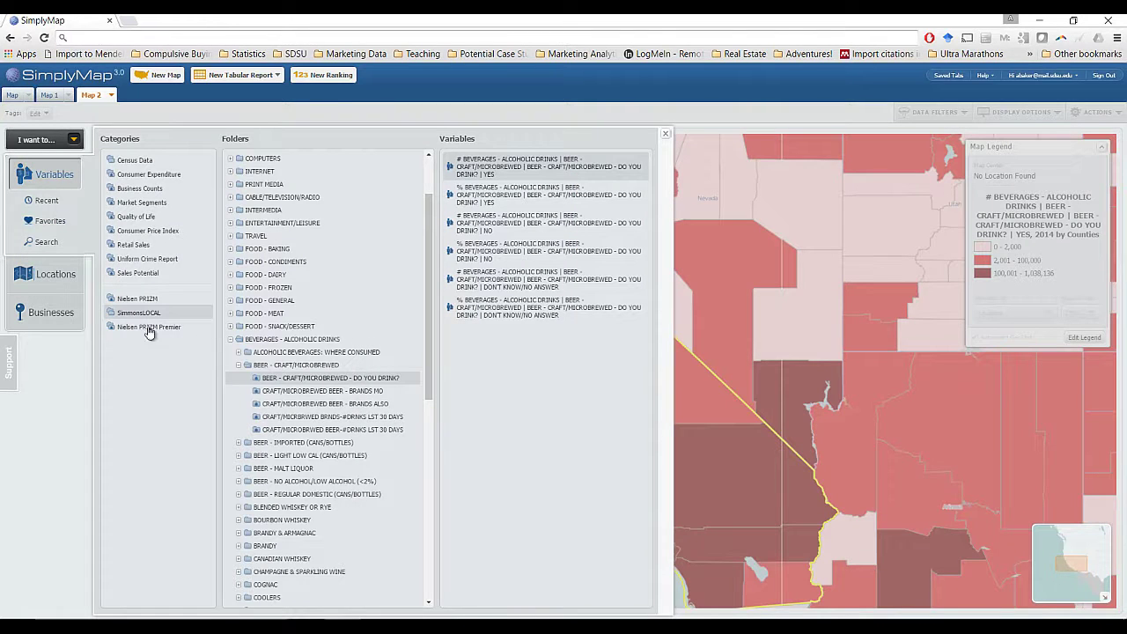
pyautogui.moveTo(546, 194)
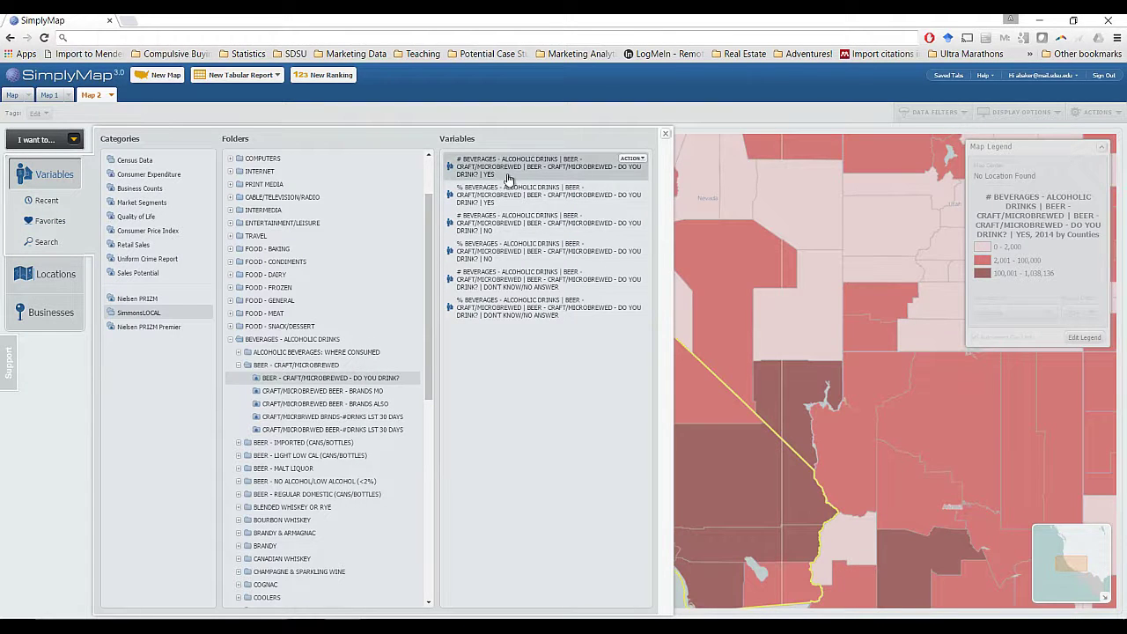
pyautogui.click(466, 199)
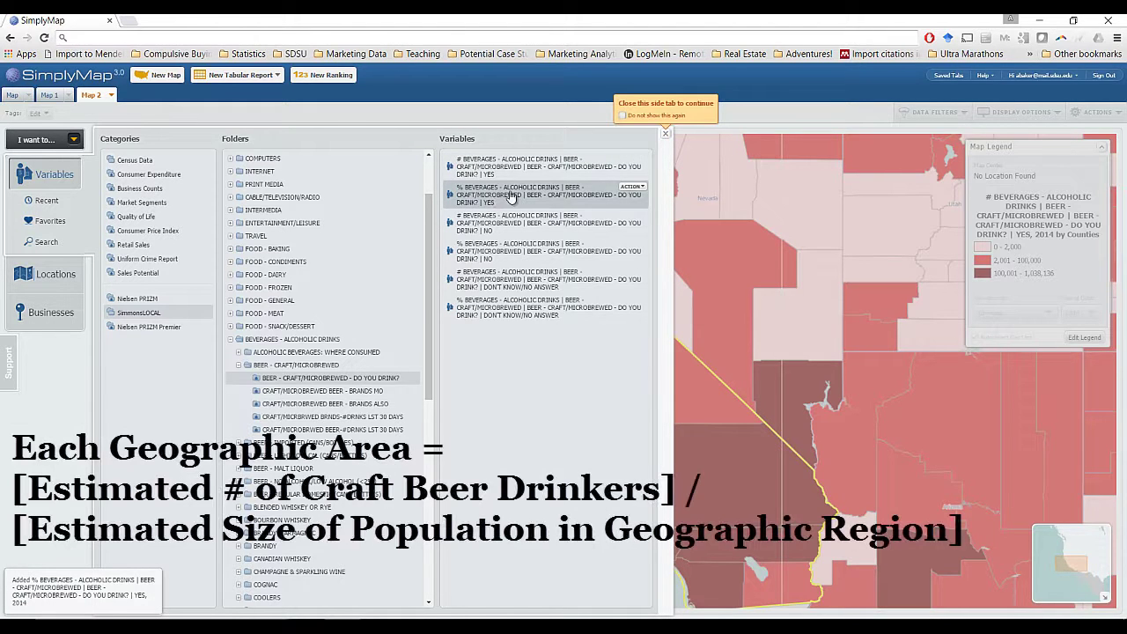
pyautogui.click(665, 133)
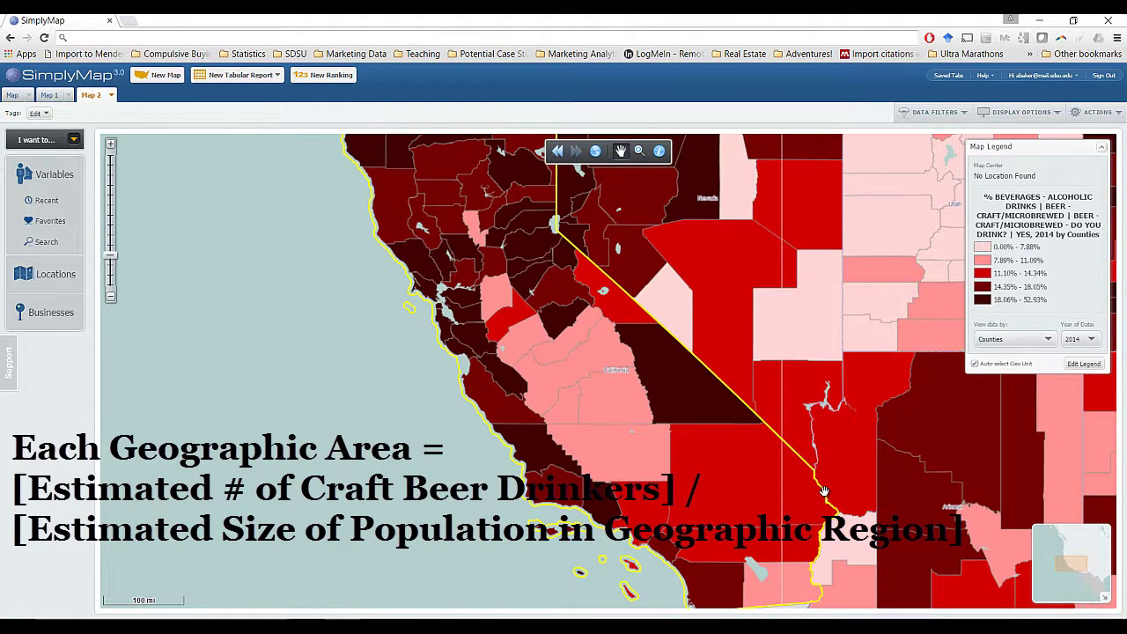
# Step: Pan the map north to show northern California and the Nevada border
pyautogui.moveTo(823, 490); pyautogui.dragTo(786, 481)
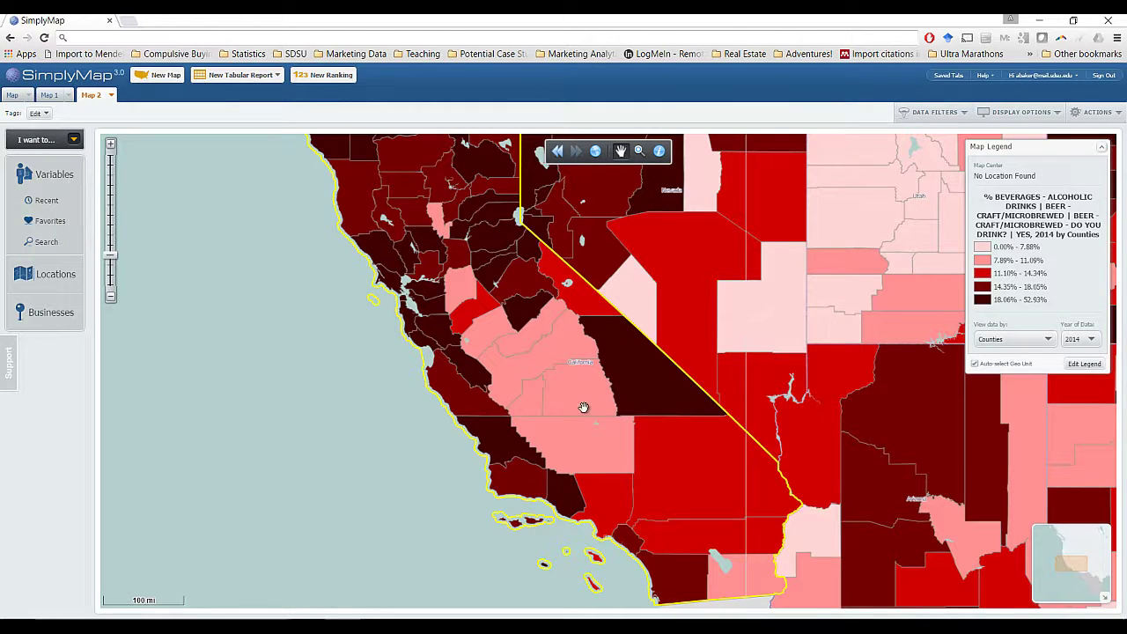
pyautogui.moveTo(583, 407); pyautogui.dragTo(594, 486)
pyautogui.moveTo(525, 236); pyautogui.dragTo(530, 332)
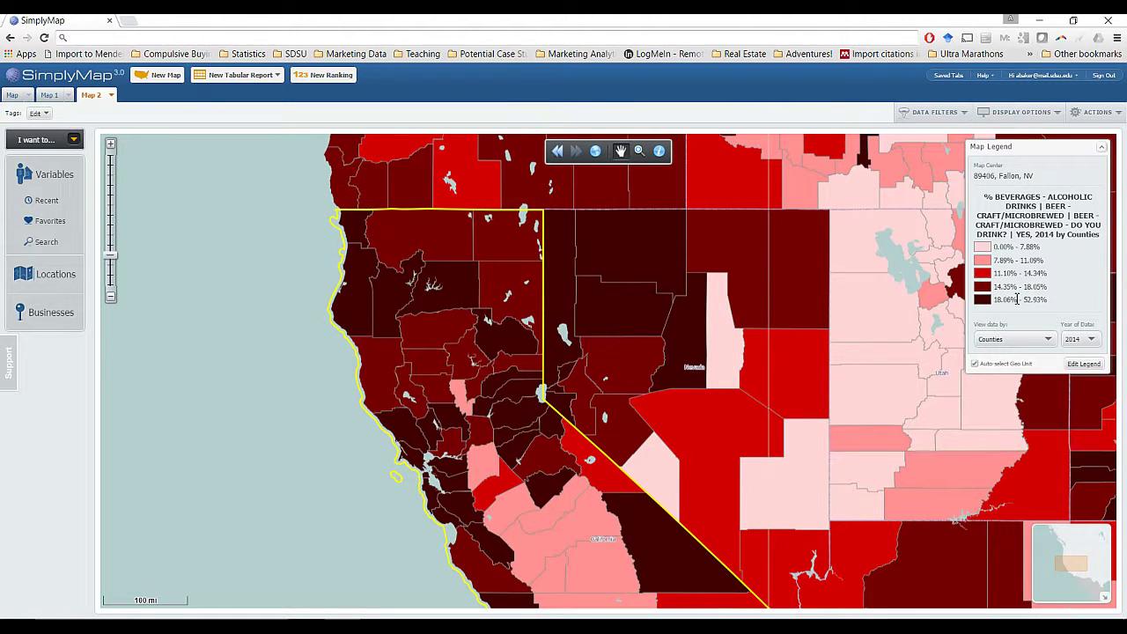
pyautogui.moveTo(1048, 299); pyautogui.dragTo(993, 301)
pyautogui.moveTo(443, 481); pyautogui.dragTo(437, 384)
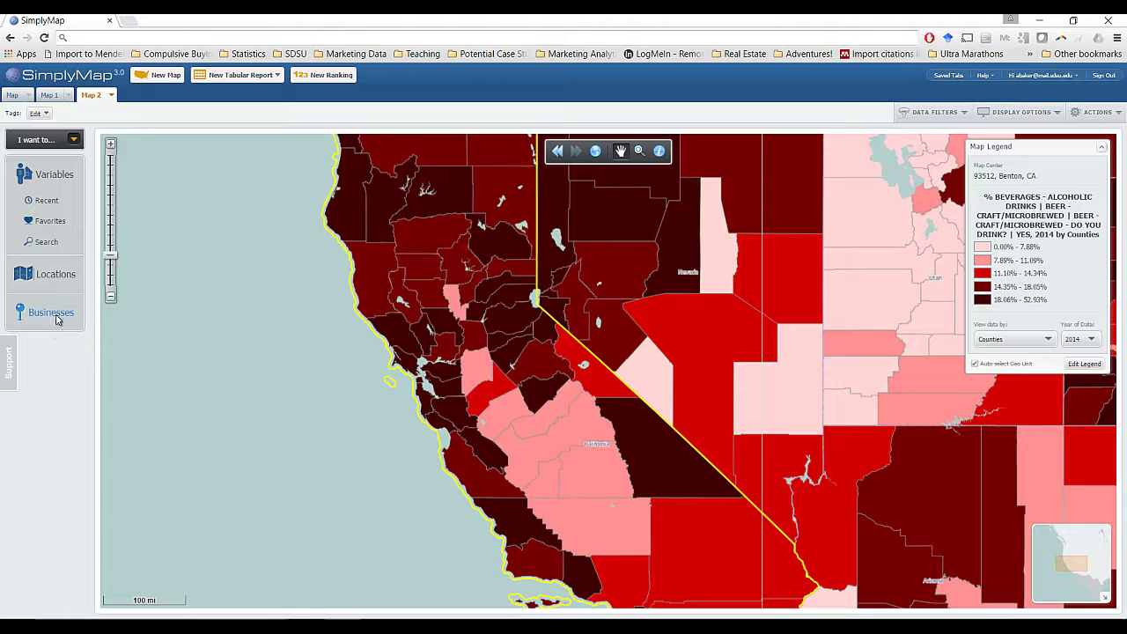
# Step: Overlay breweries on the map by searching businesses for 'brewery'
pyautogui.click(53, 313)
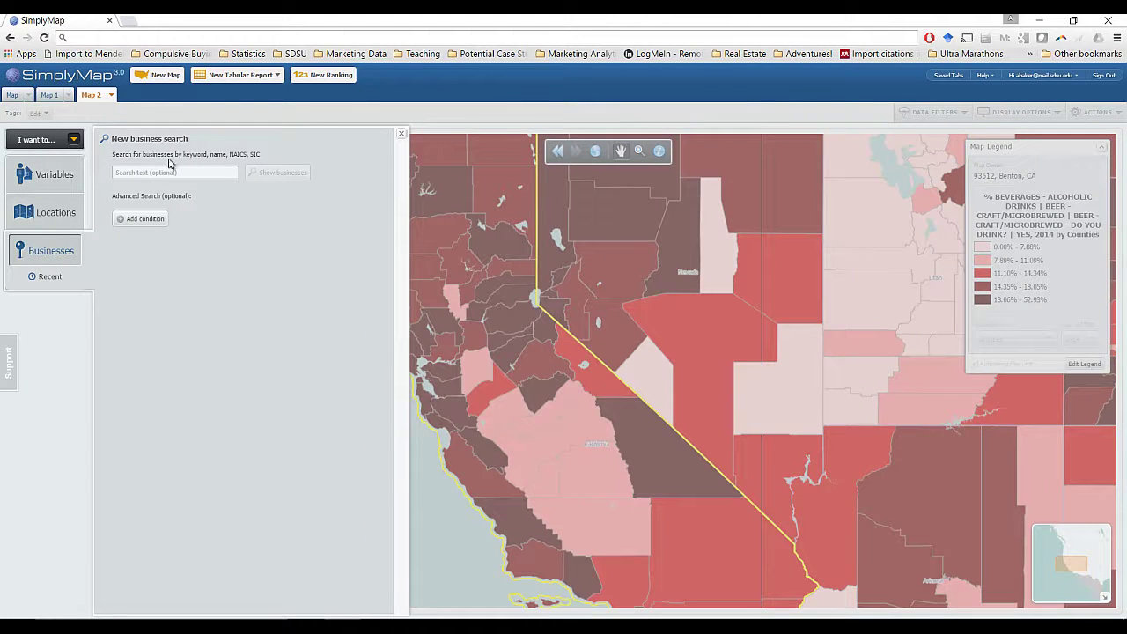
pyautogui.click(162, 174)
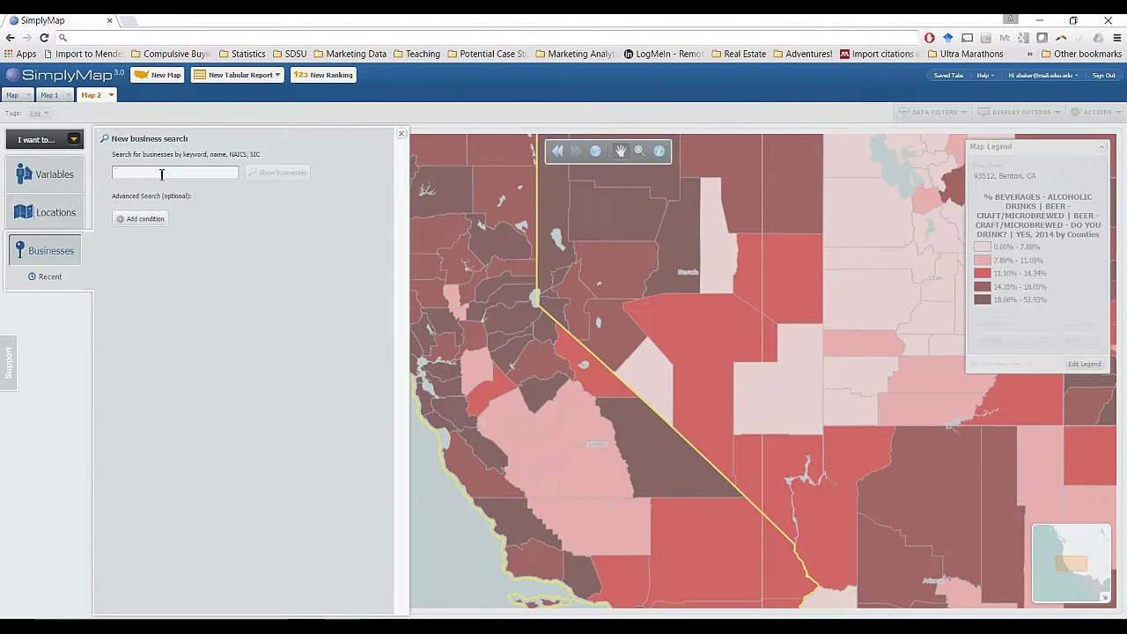
pyautogui.write('brewery')
pyautogui.click(287, 174)
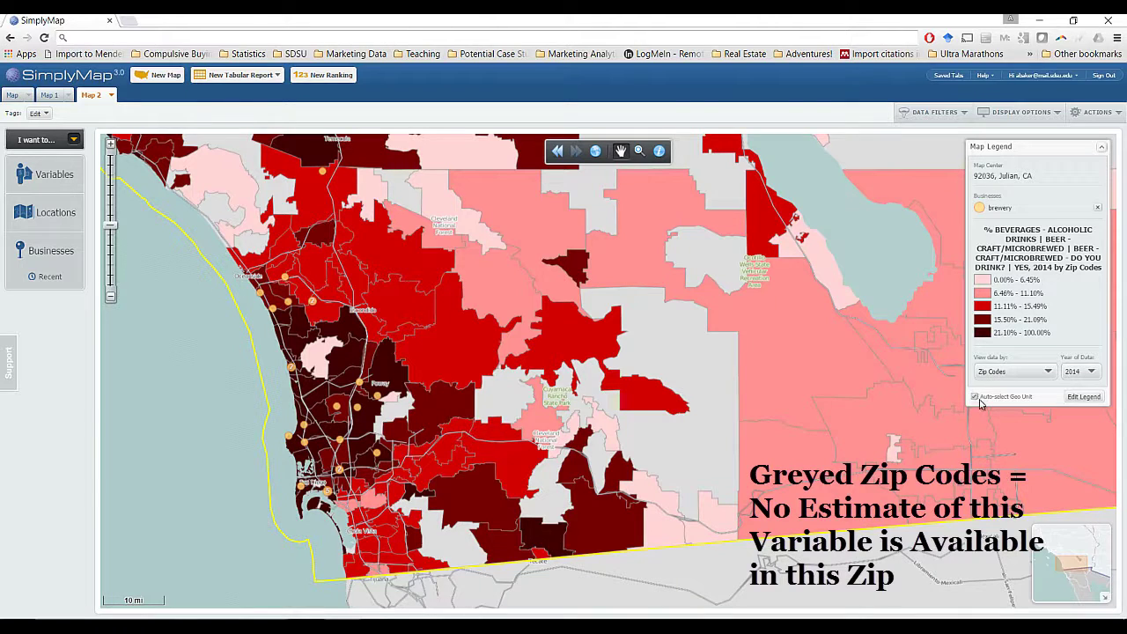
# Step: Zoom into San Diego near Chula Vista, shading by census tracts, then by zip codes
pyautogui.click(995, 372)
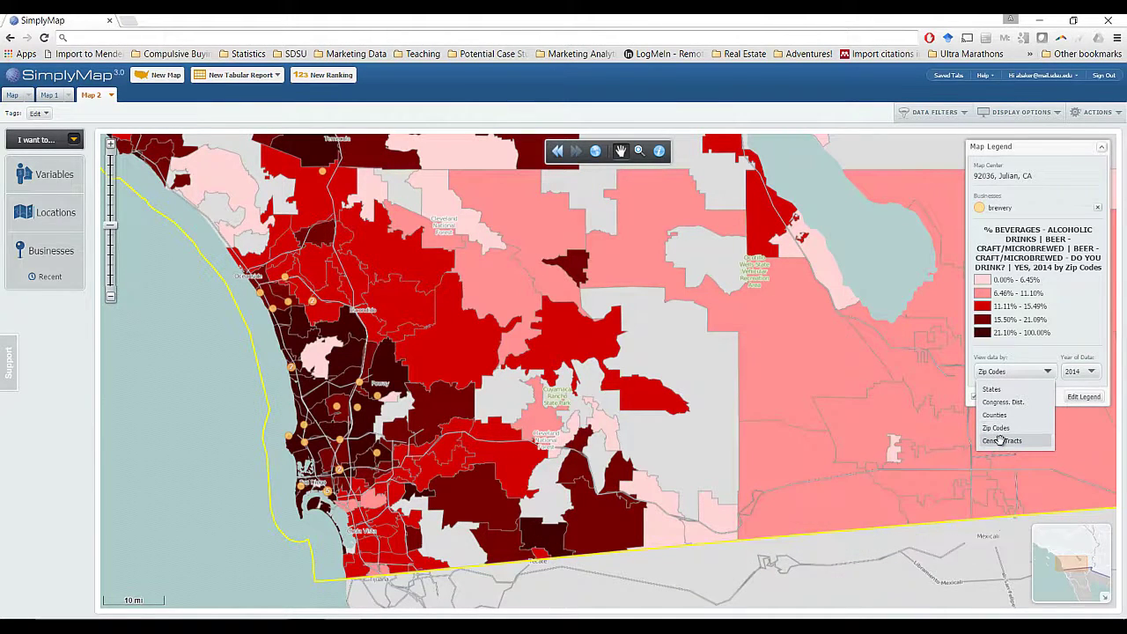
pyautogui.click(1000, 440)
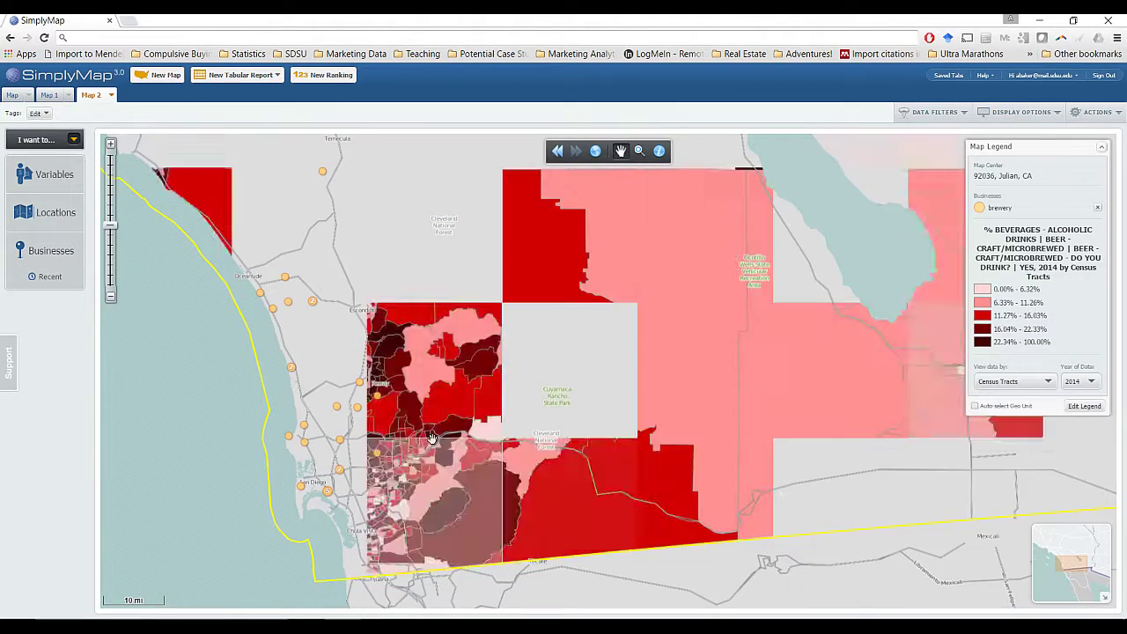
pyautogui.moveTo(419, 456); pyautogui.dragTo(463, 372)
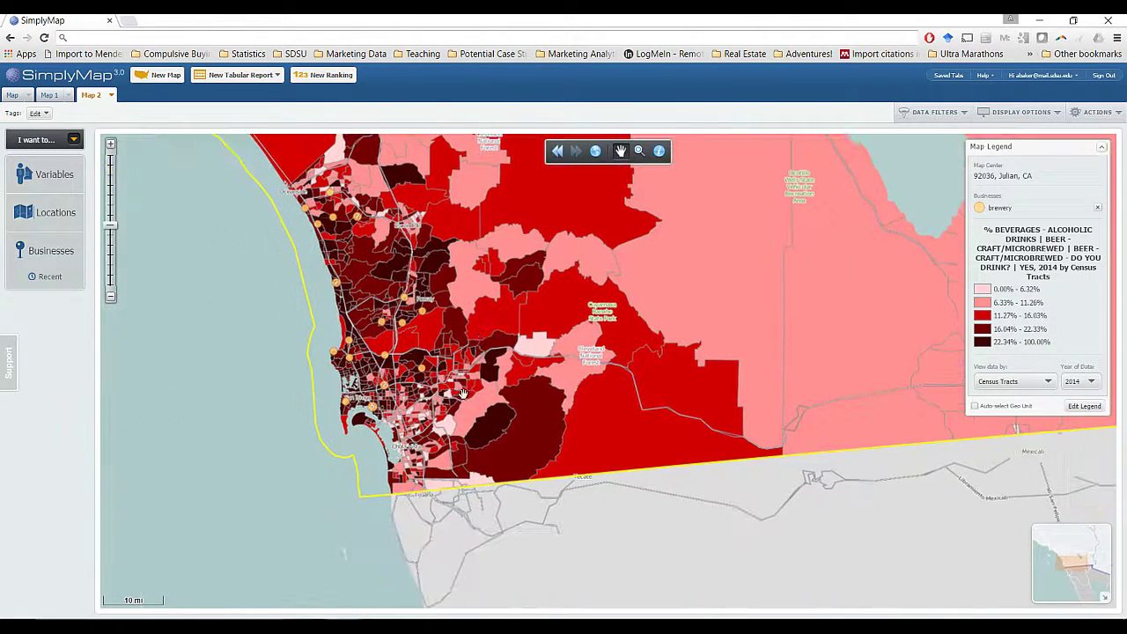
pyautogui.click(110, 143)
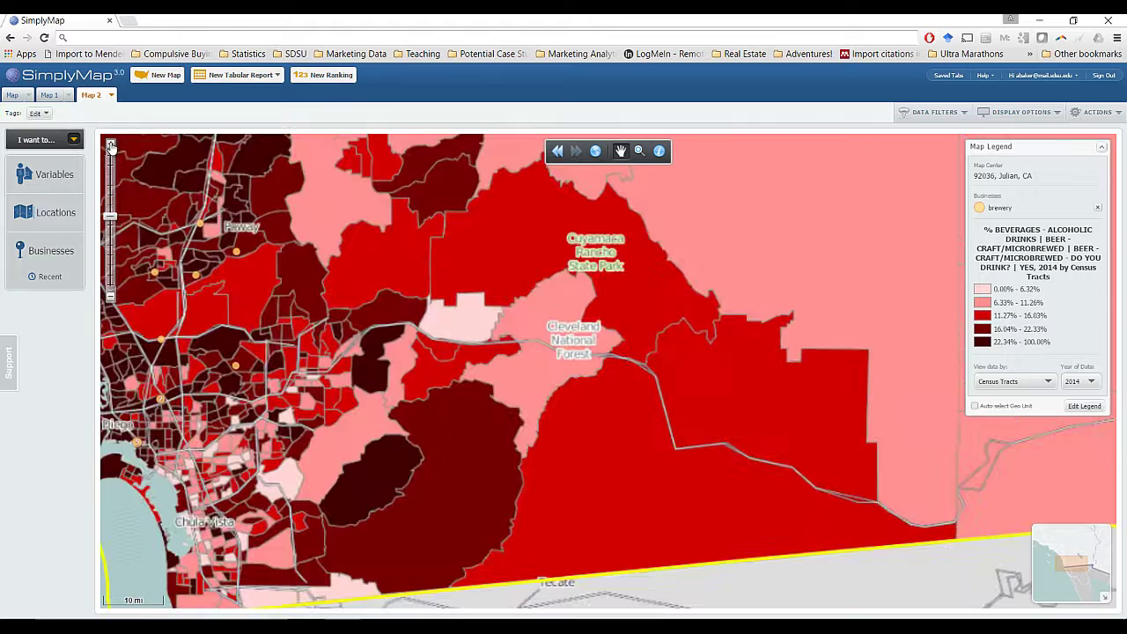
pyautogui.doubleClick(348, 400)
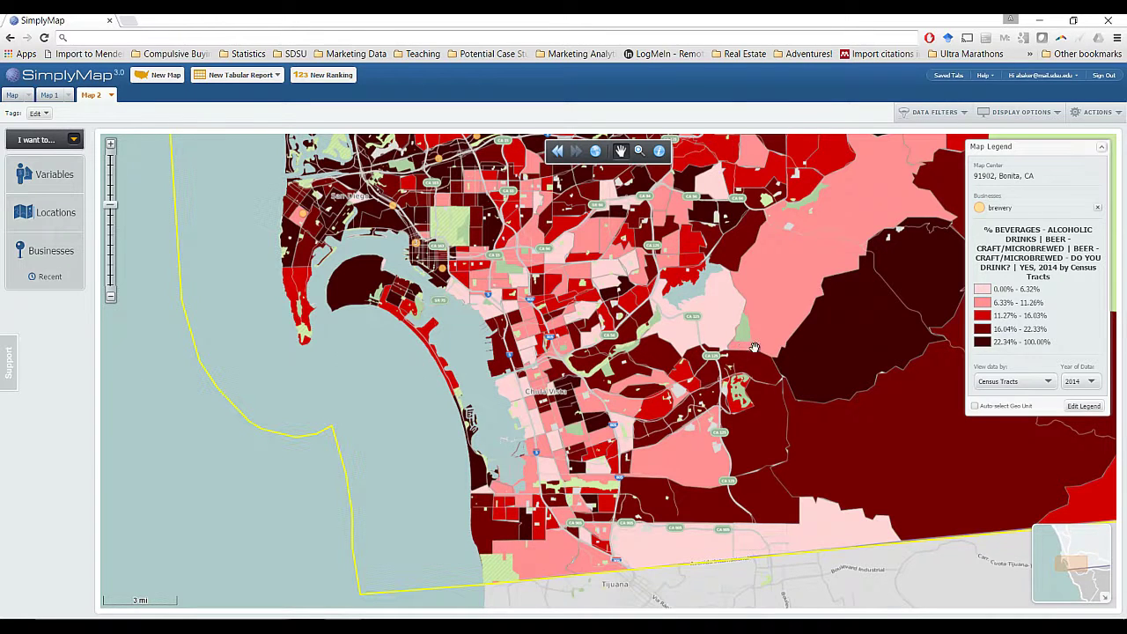
pyautogui.click(1013, 385)
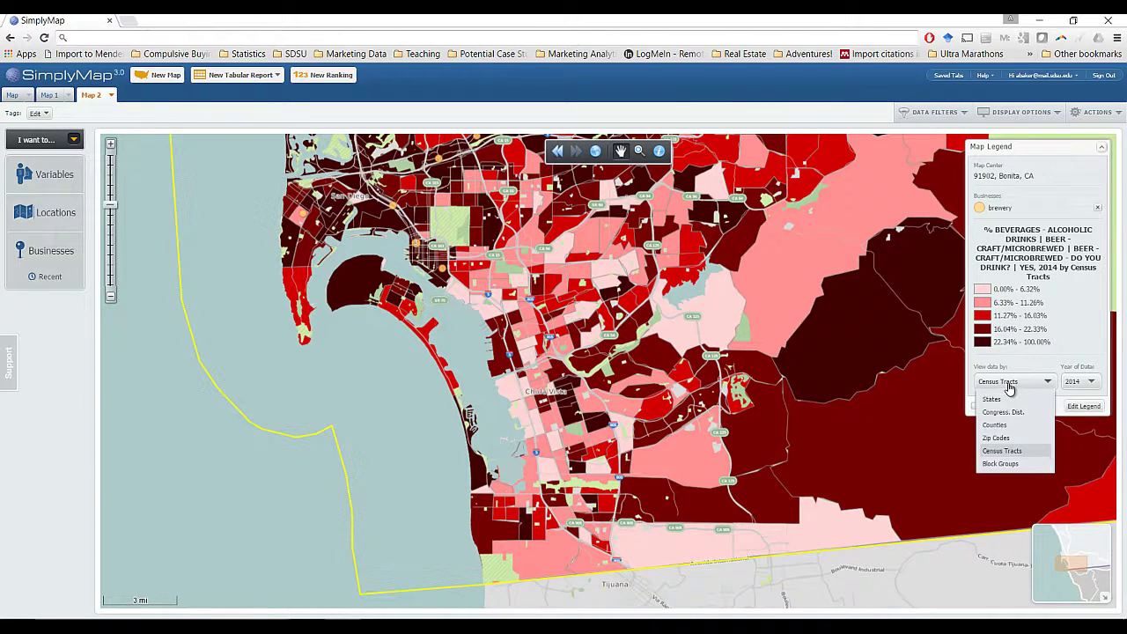
pyautogui.click(998, 437)
pyautogui.click(993, 379)
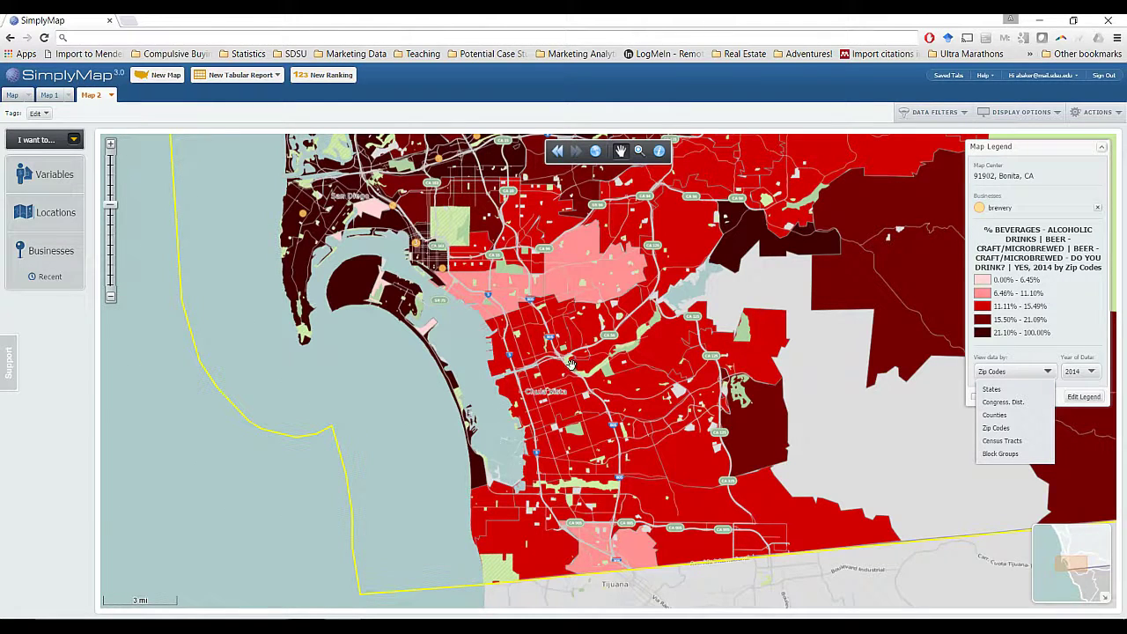
pyautogui.click(416, 245)
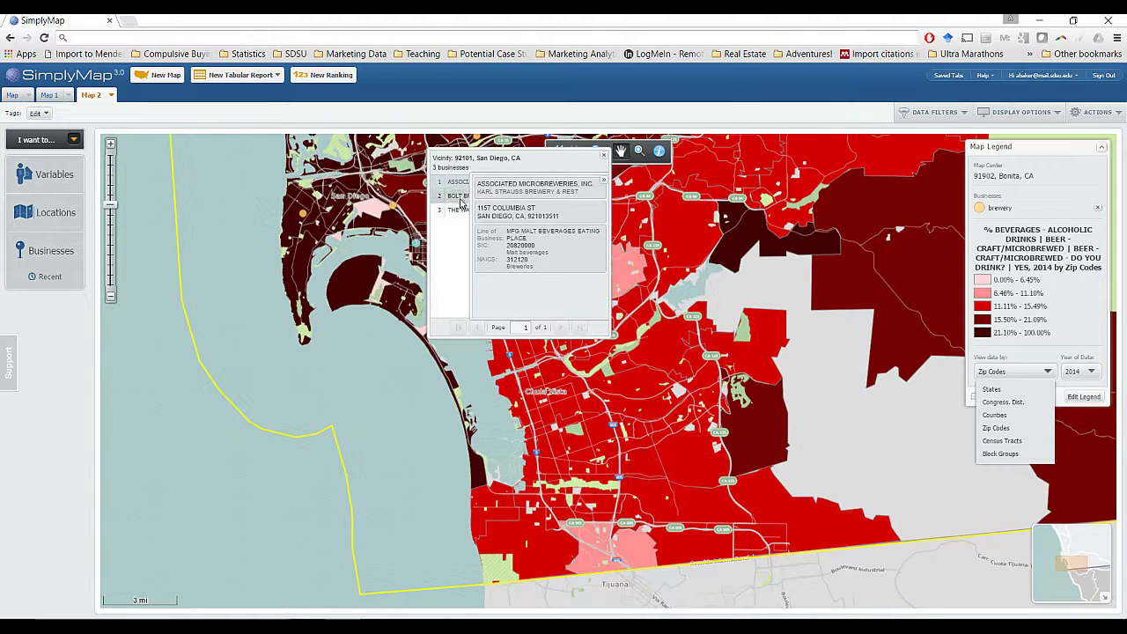
pyautogui.click(603, 178)
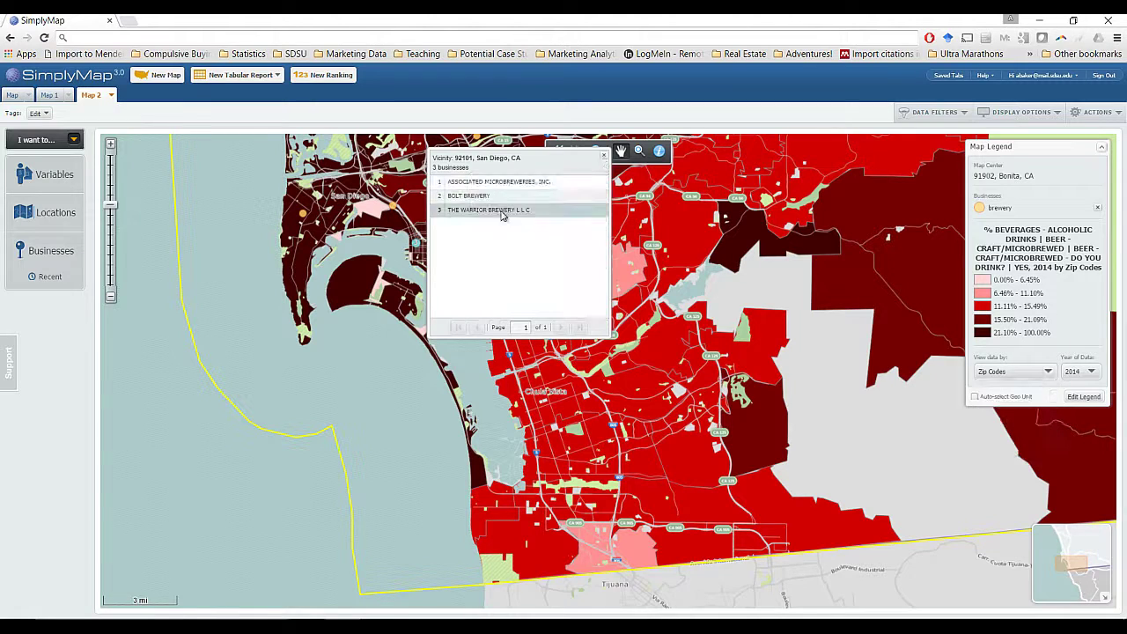
pyautogui.click(604, 160)
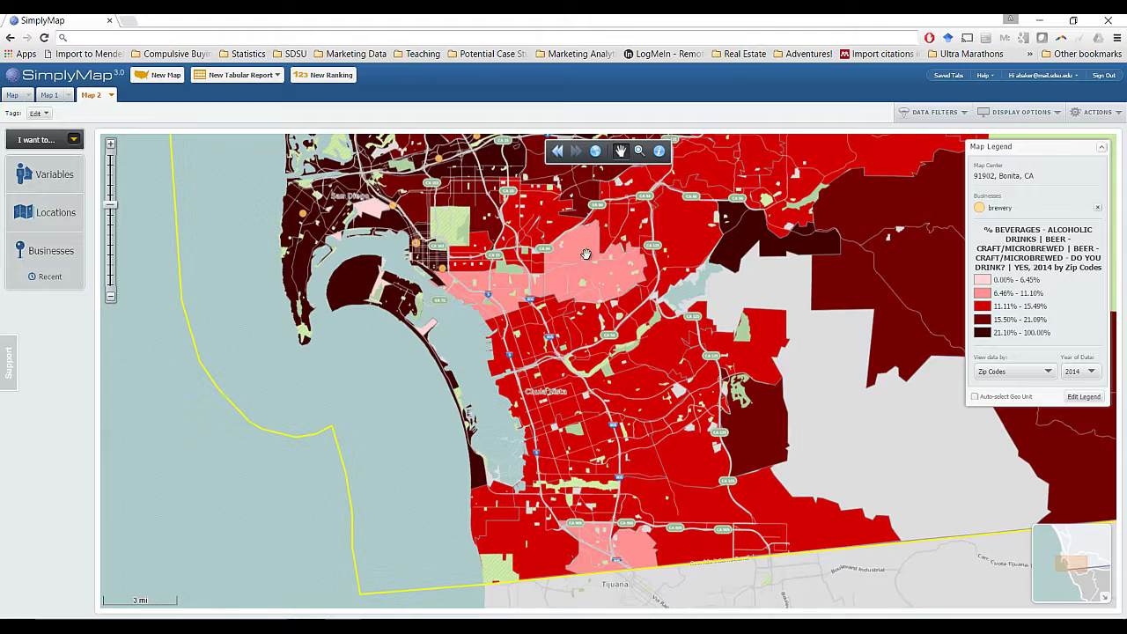
pyautogui.moveTo(625, 280); pyautogui.dragTo(638, 339)
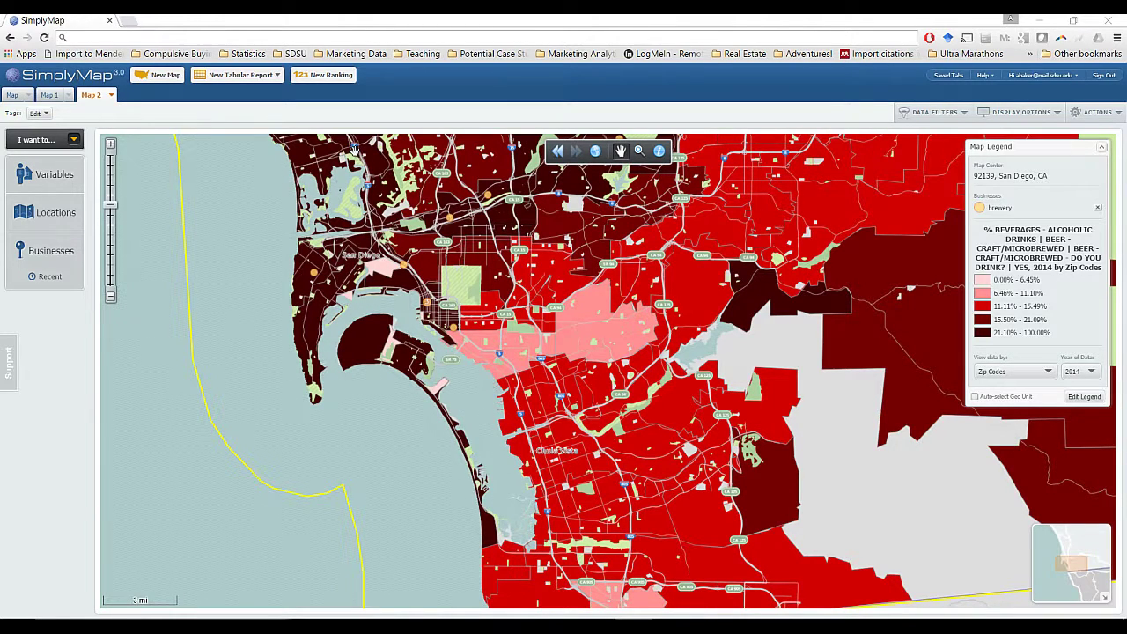
# Step: Use Actions > Make Ranking from Map to rank zip codes by craft beer drinkers
pyautogui.click(1089, 116)
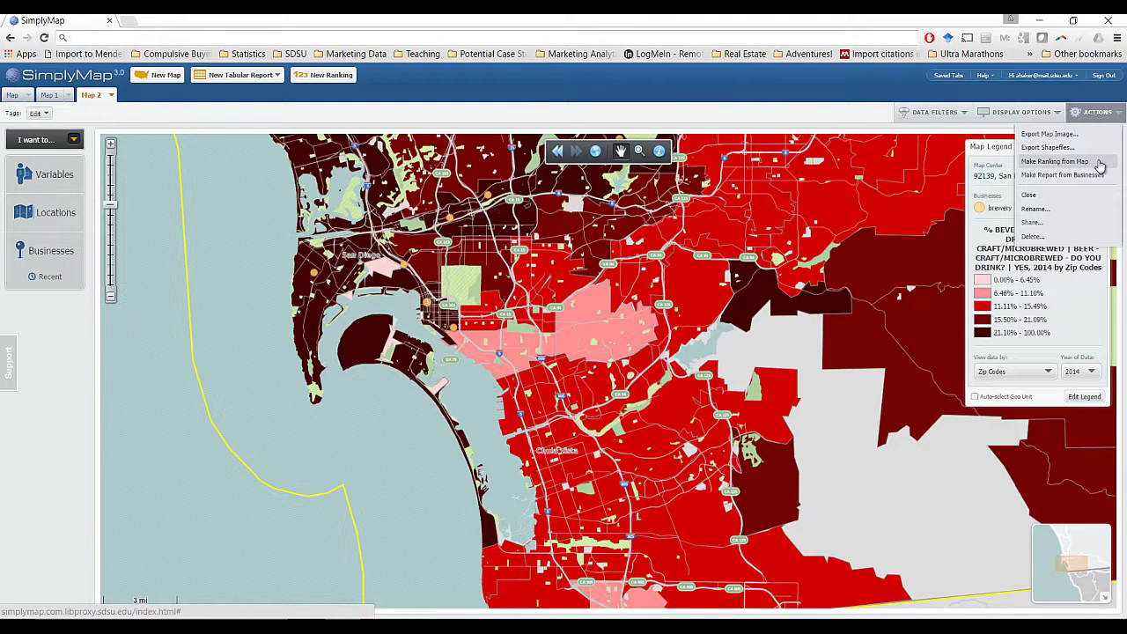
pyautogui.click(1099, 164)
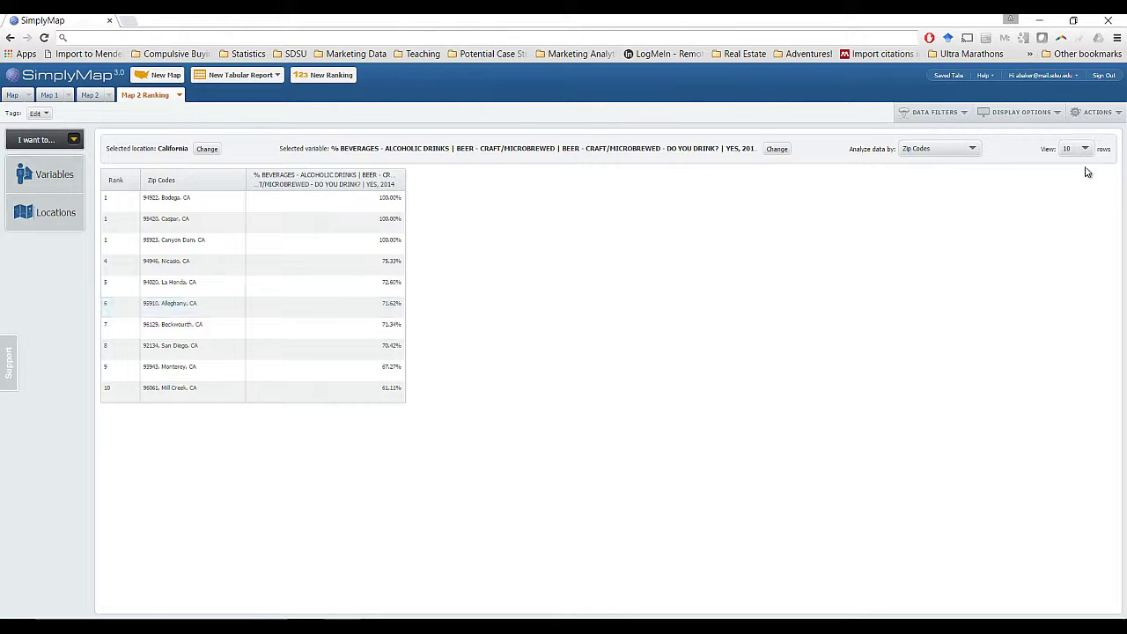
# Step: Show 100 rows of the ranking and download it as ranking.xls
pyautogui.click(1080, 151)
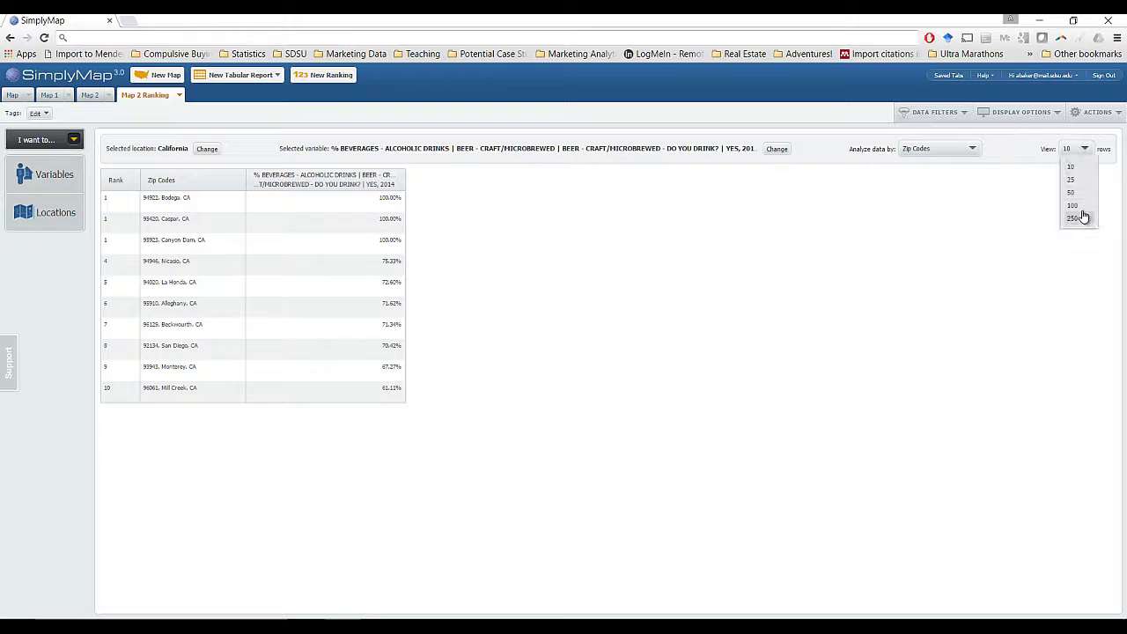
pyautogui.click(1072, 205)
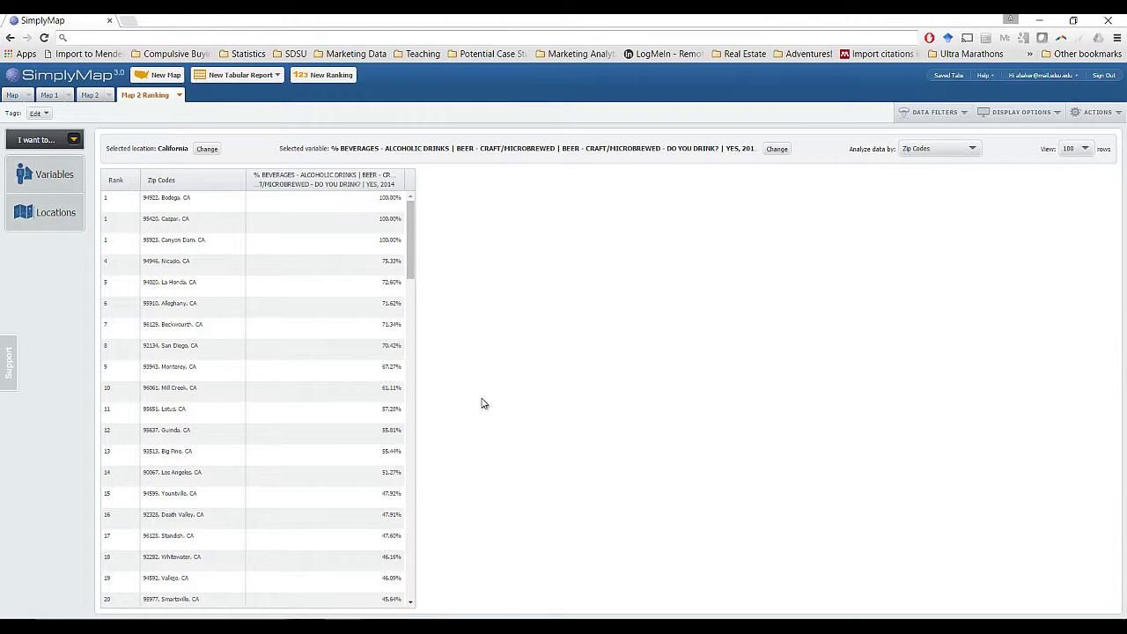
pyautogui.click(1111, 115)
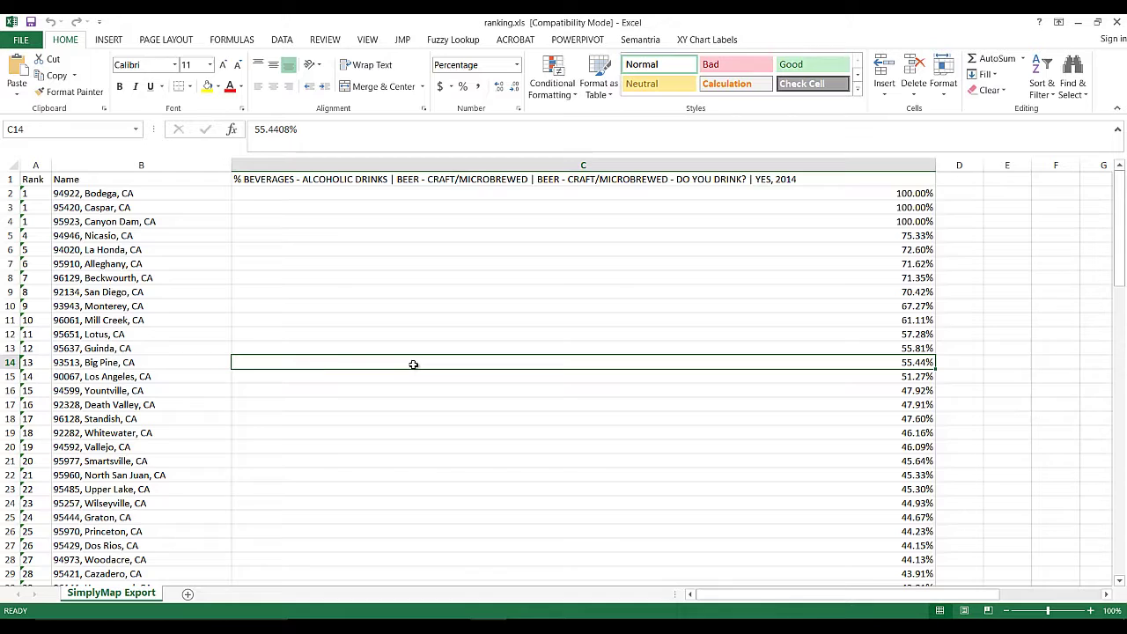
# Step: In Excel, check Bodega's top row and select the column C percentages
pyautogui.click(178, 194)
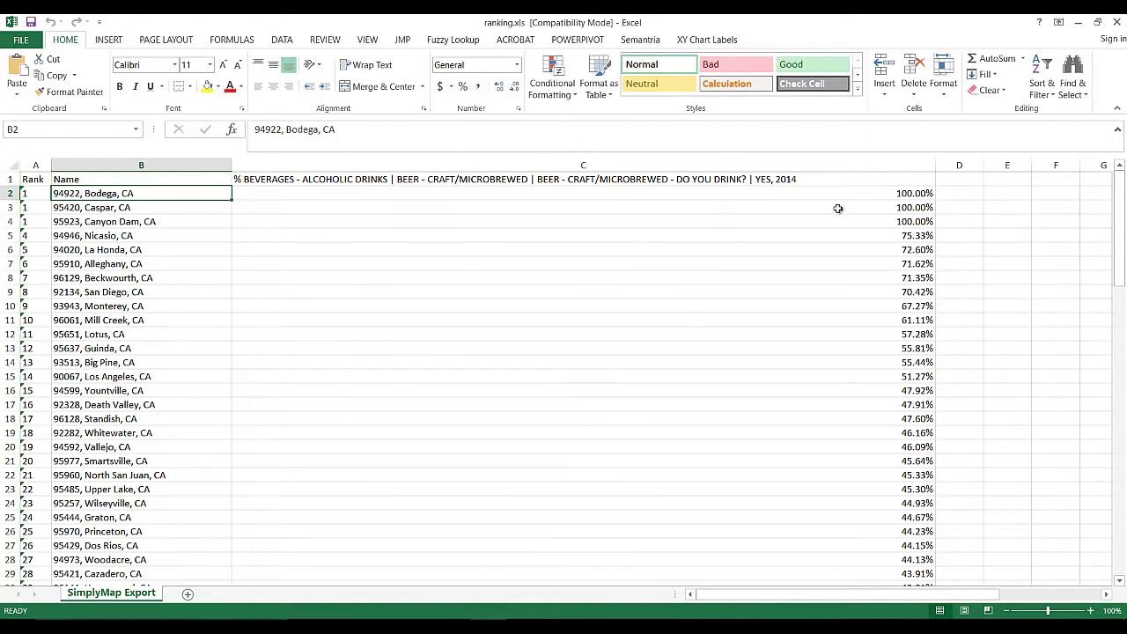
pyautogui.moveTo(895, 193)
pyautogui.mouseDown()
pyautogui.moveTo(898, 421)
pyautogui.moveTo(707, 445)
pyautogui.mouseUp()
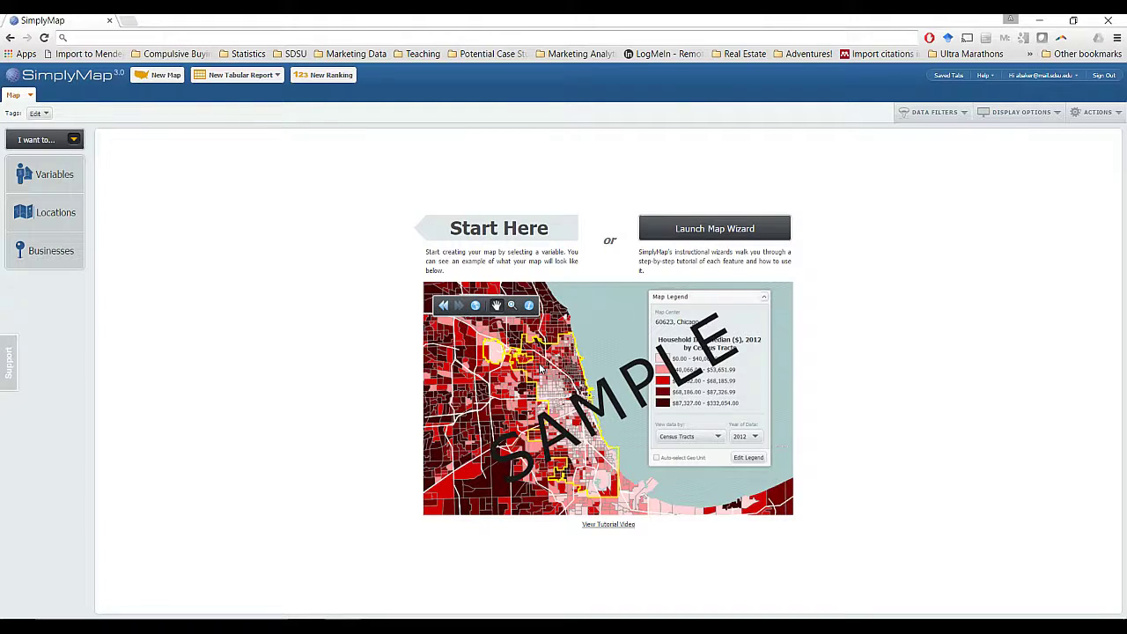
# Step: Create a new Standard Report tab and open the Variables browser
pyautogui.click(239, 75)
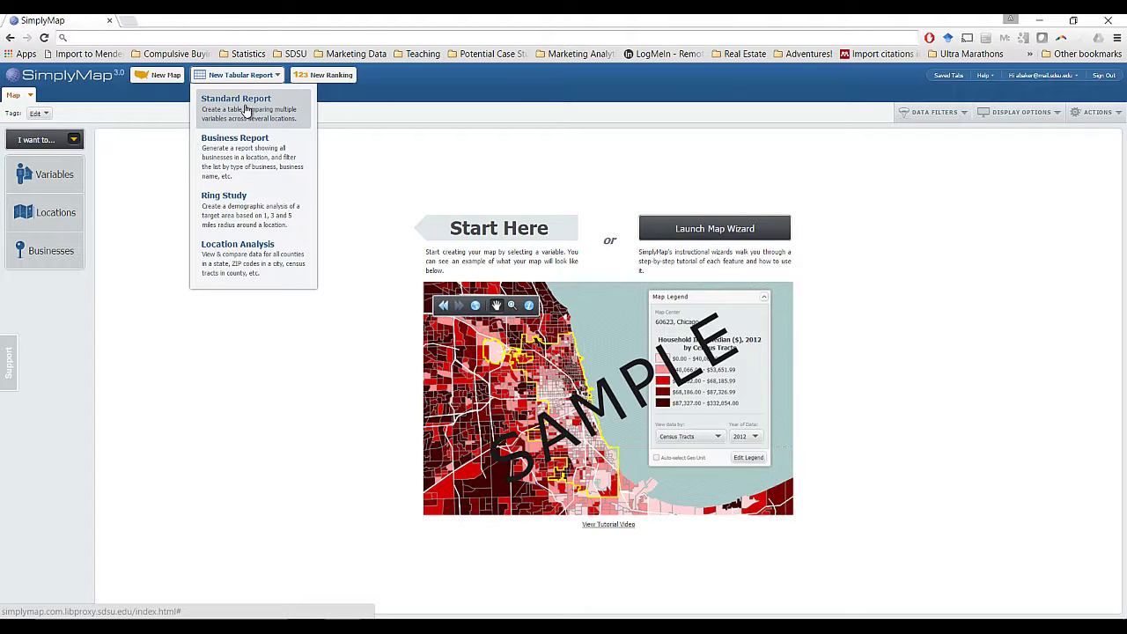
pyautogui.click(265, 114)
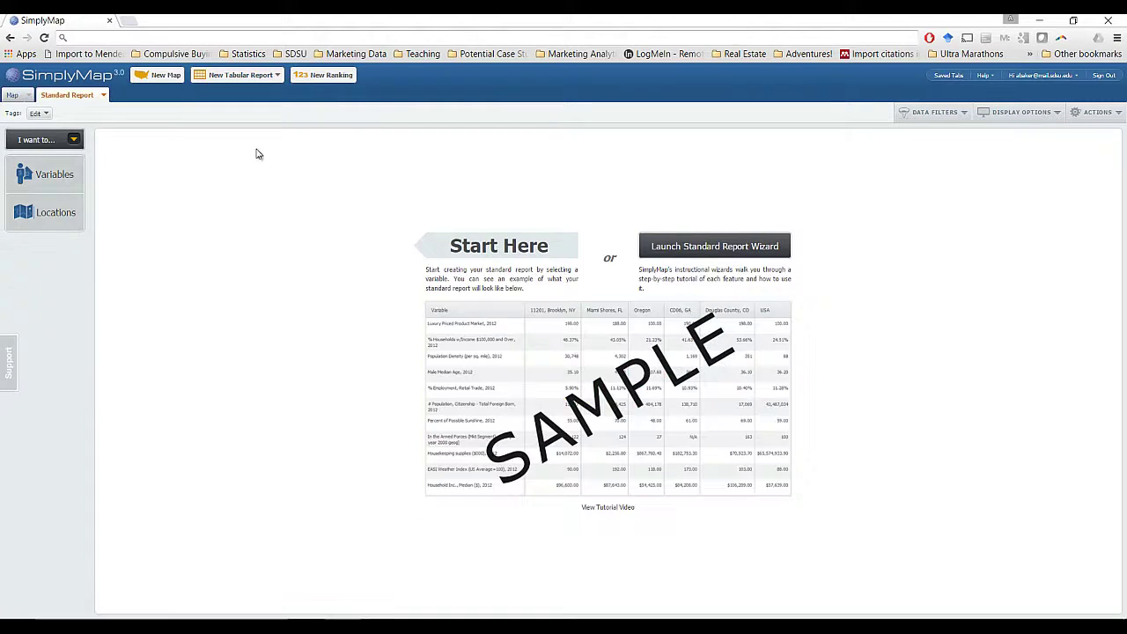
pyautogui.click(56, 182)
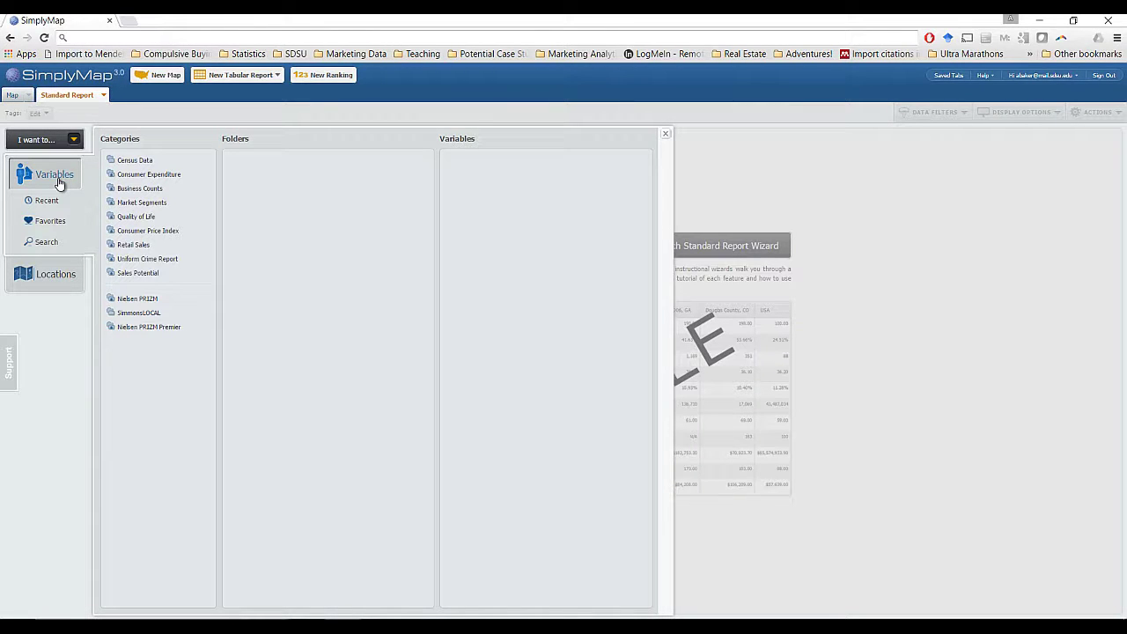
# Step: Add # Population (Pop), 2015 from Census Data > People and Households > Population > Total
pyautogui.click(143, 165)
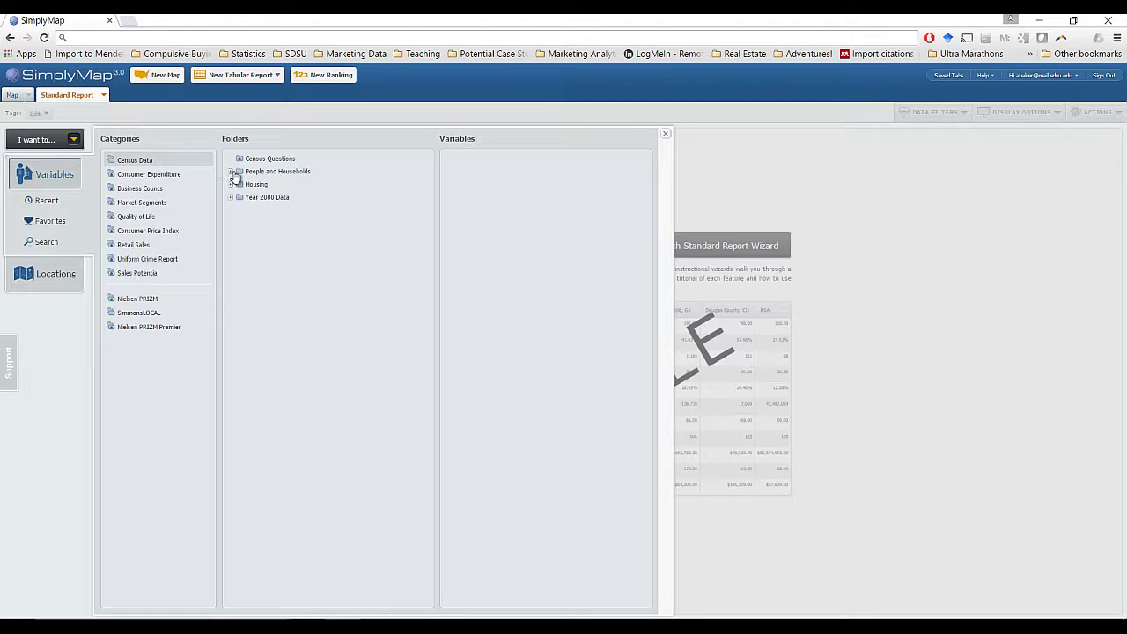
pyautogui.click(231, 173)
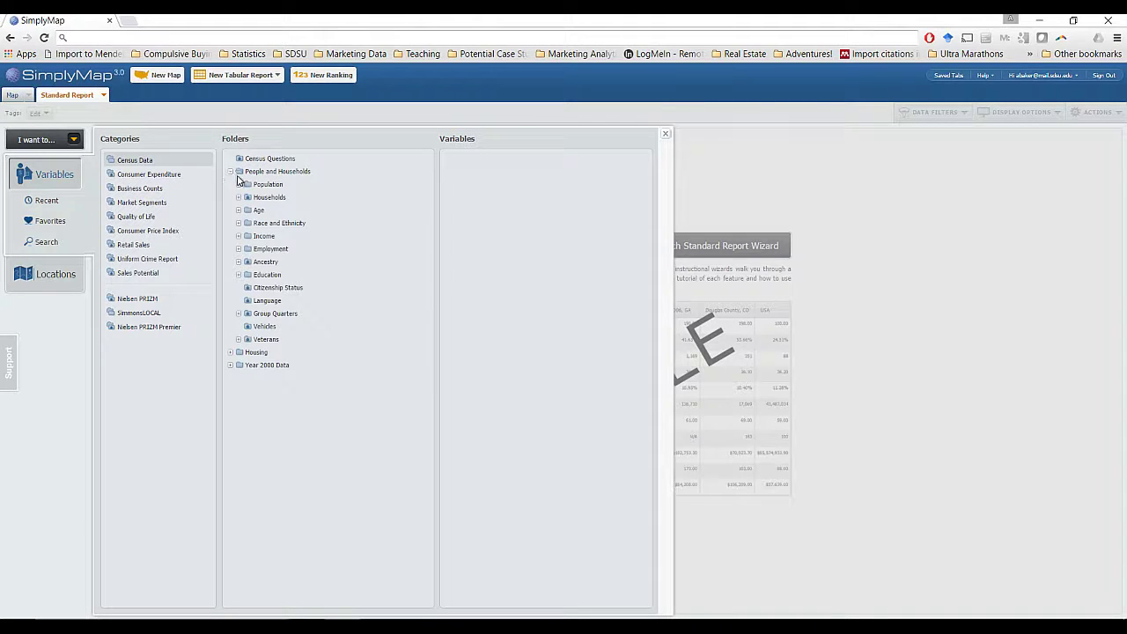
pyautogui.click(236, 184)
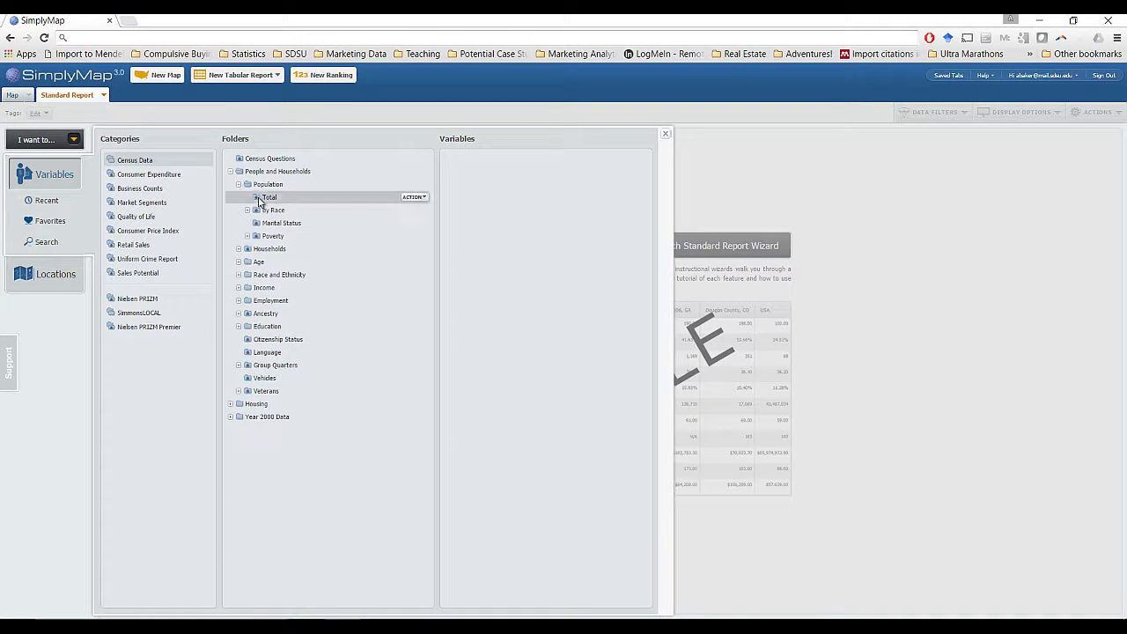
pyautogui.click(266, 198)
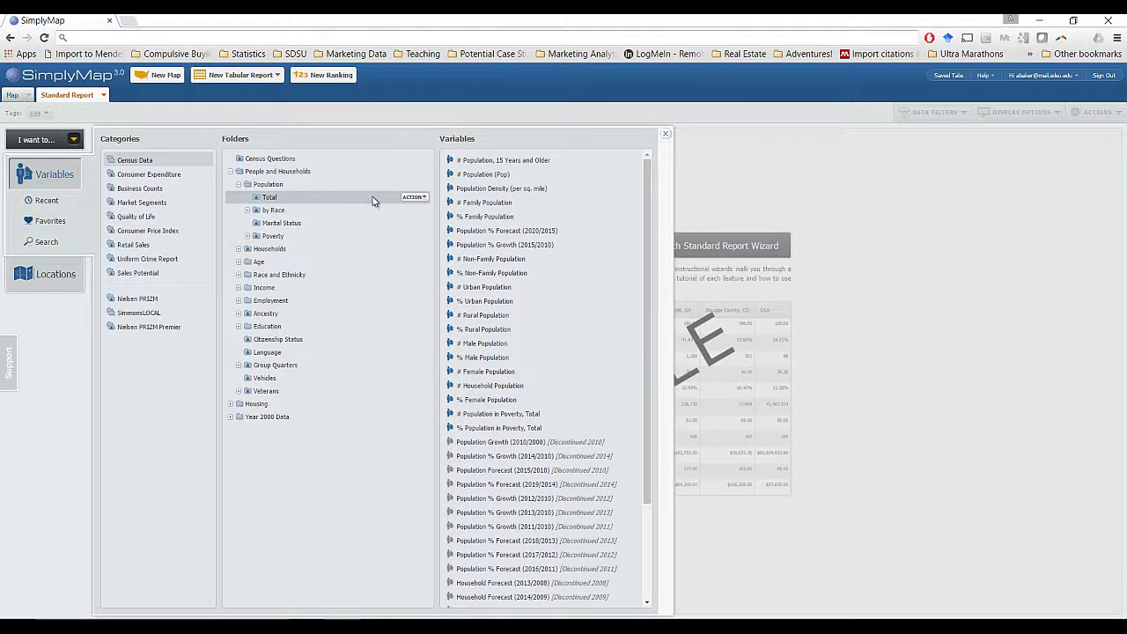
pyautogui.click(481, 174)
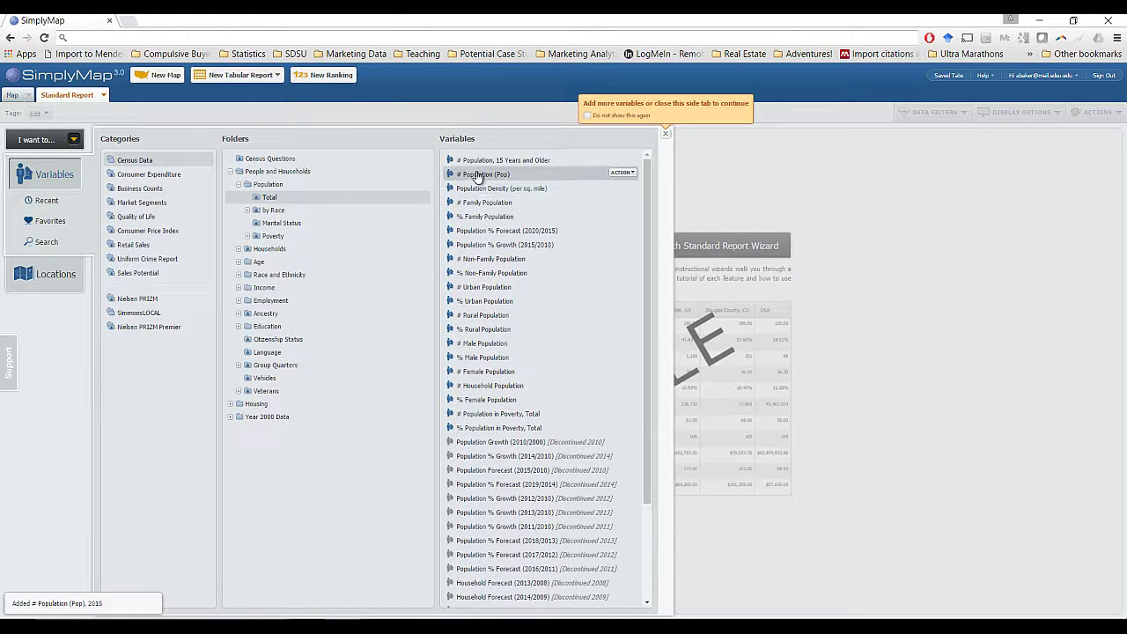
pyautogui.moveTo(476, 176); pyautogui.dragTo(151, 217)
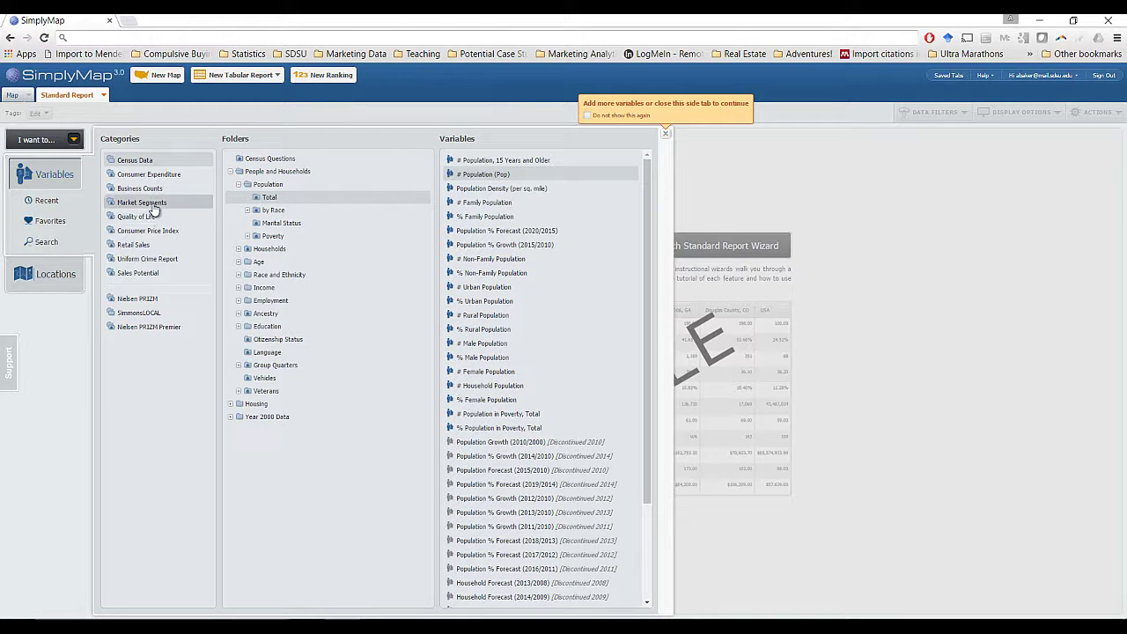
# Step: Add the SimmonsLOCAL craft/microbrewed beer 'Do You Drink? Yes' # and % variables
pyautogui.click(149, 315)
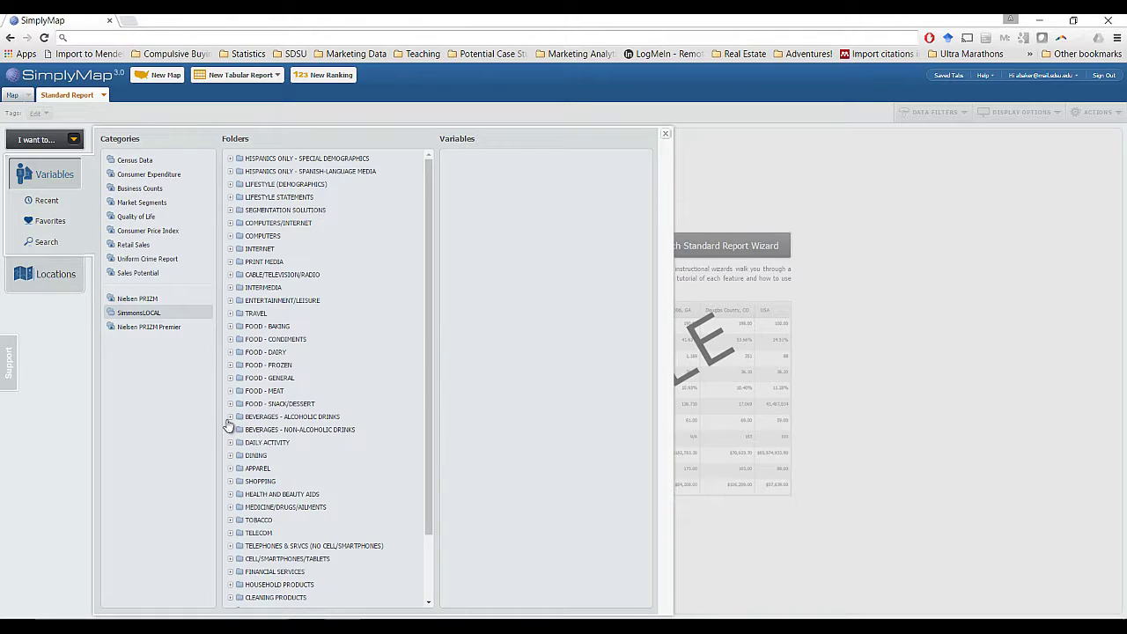
pyautogui.click(229, 417)
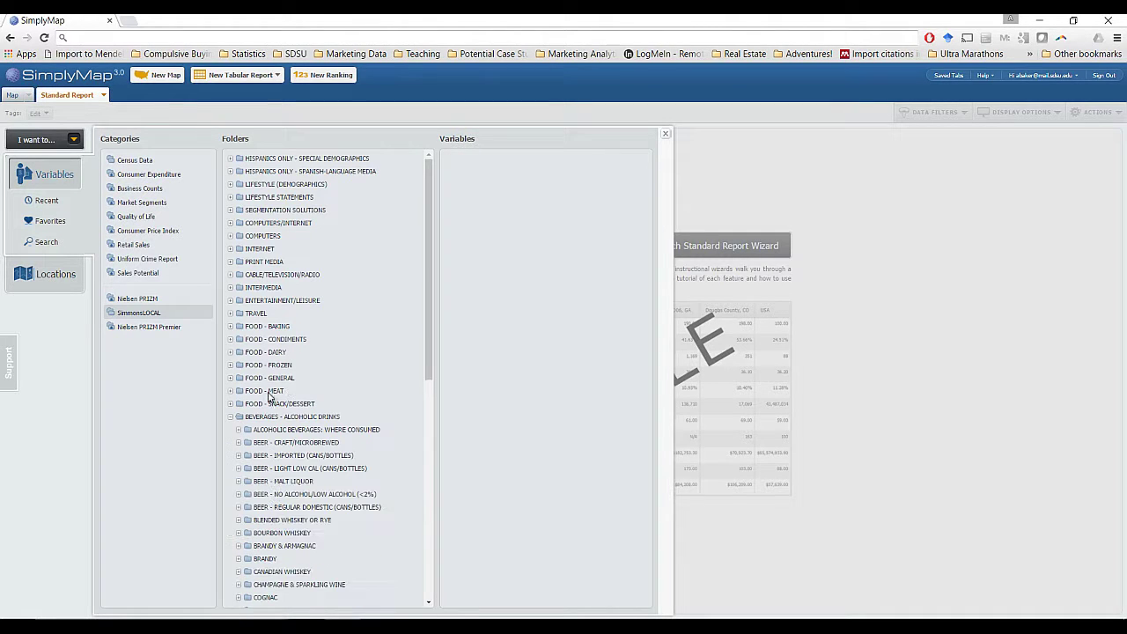
pyautogui.click(239, 443)
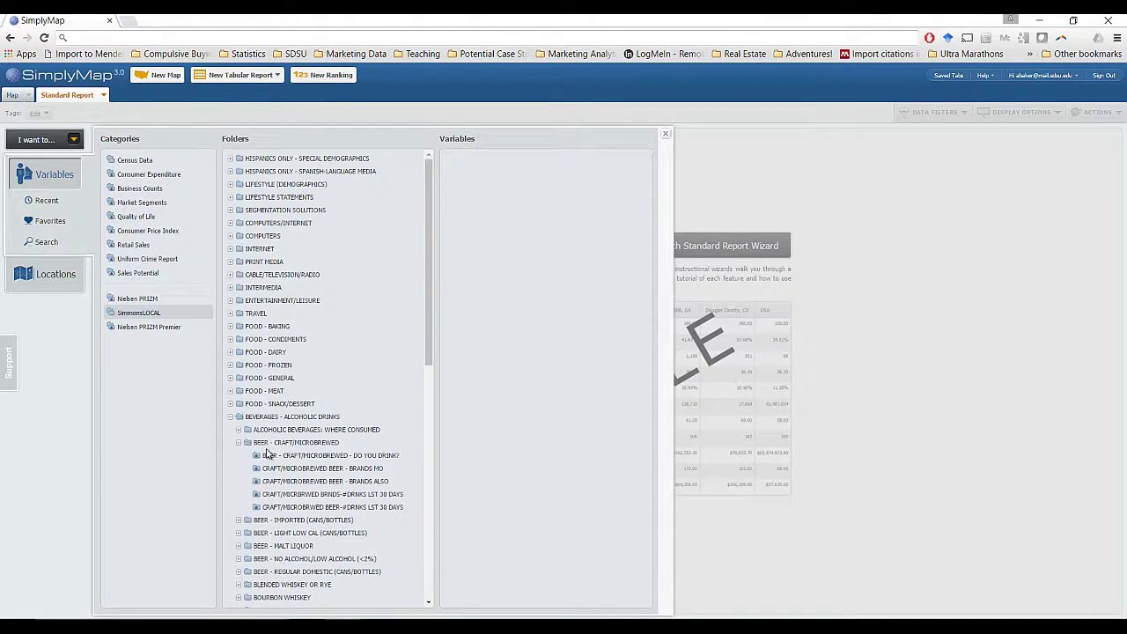
pyautogui.click(308, 460)
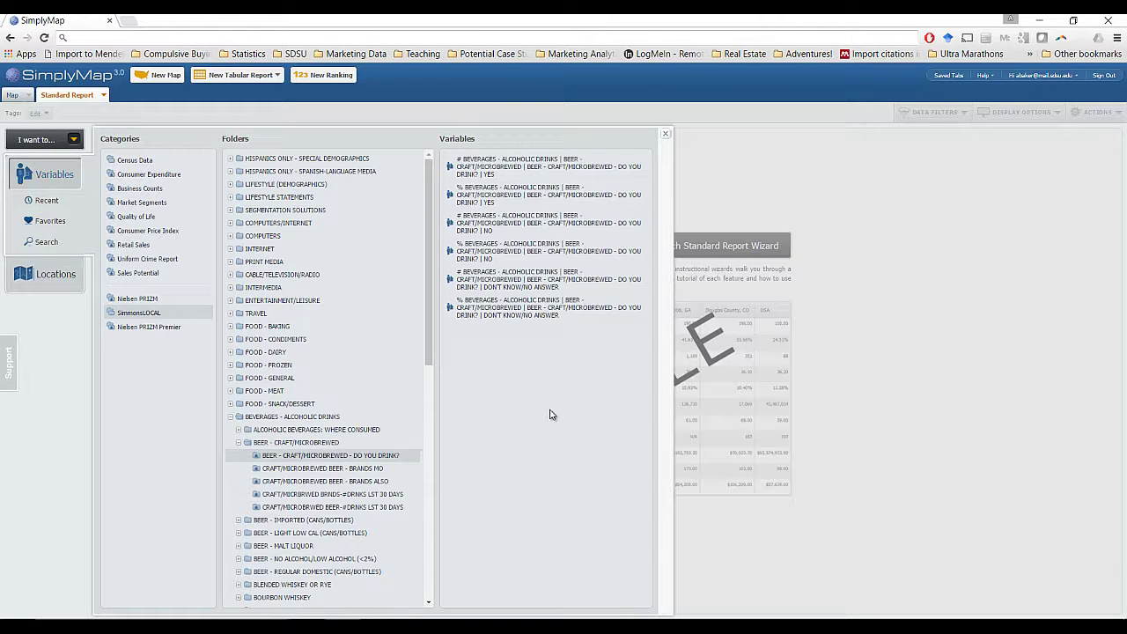
pyautogui.click(512, 173)
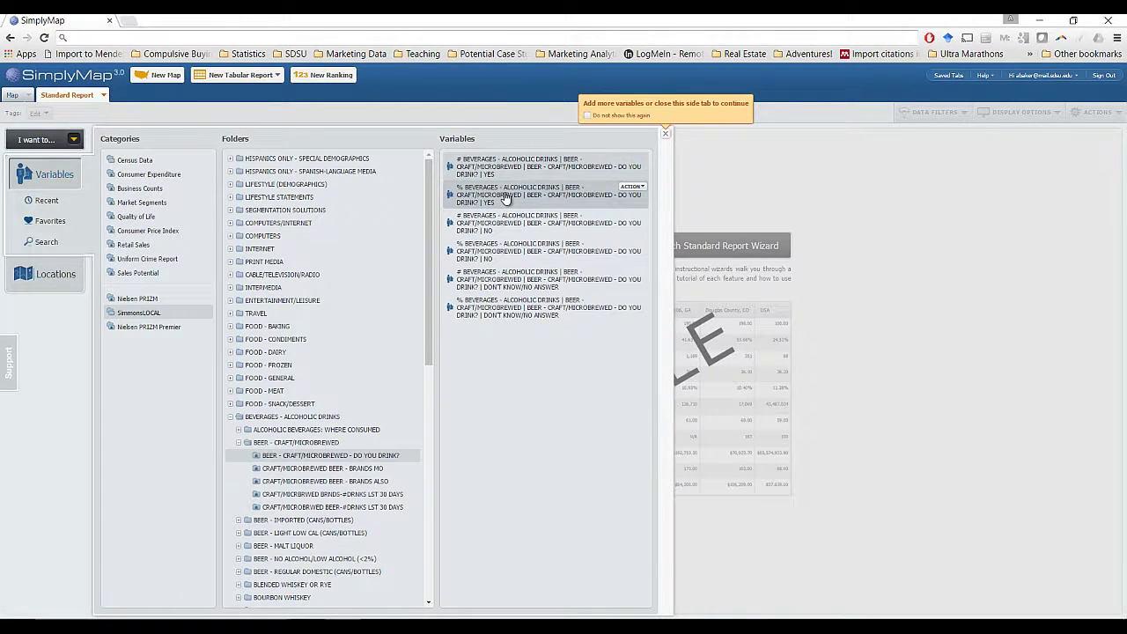
pyautogui.click(506, 198)
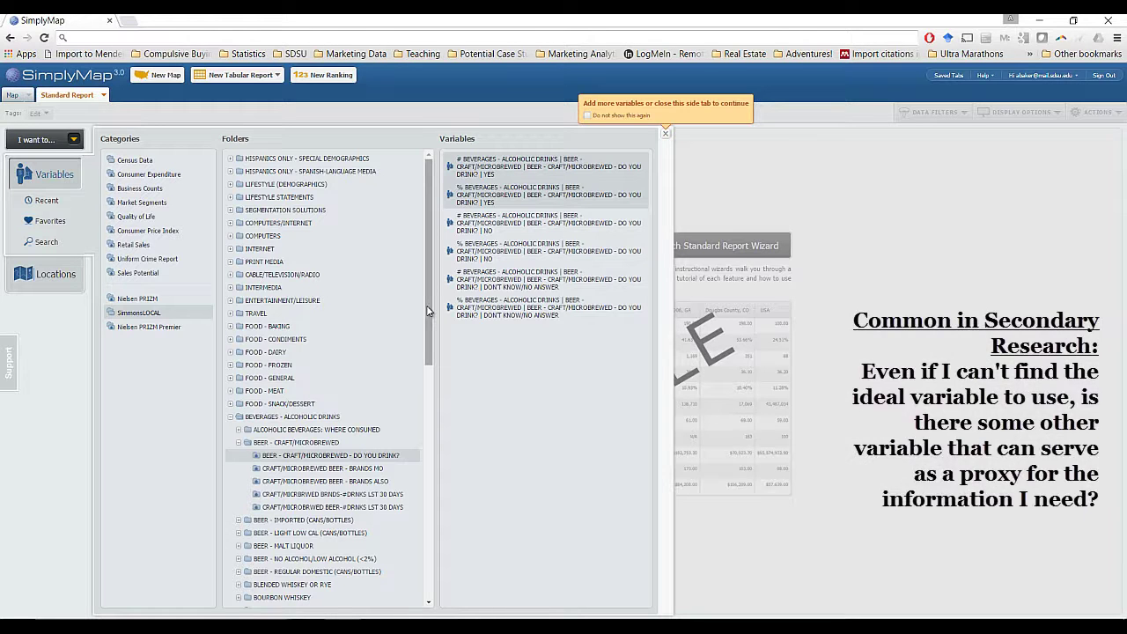
# Step: Add the Dining 'Restaurant Expndtrs-Spent $ Last 30 Days' # and % YES variables
pyautogui.scroll(-3, 426, 314)
pyautogui.scroll(2, 429, 383)
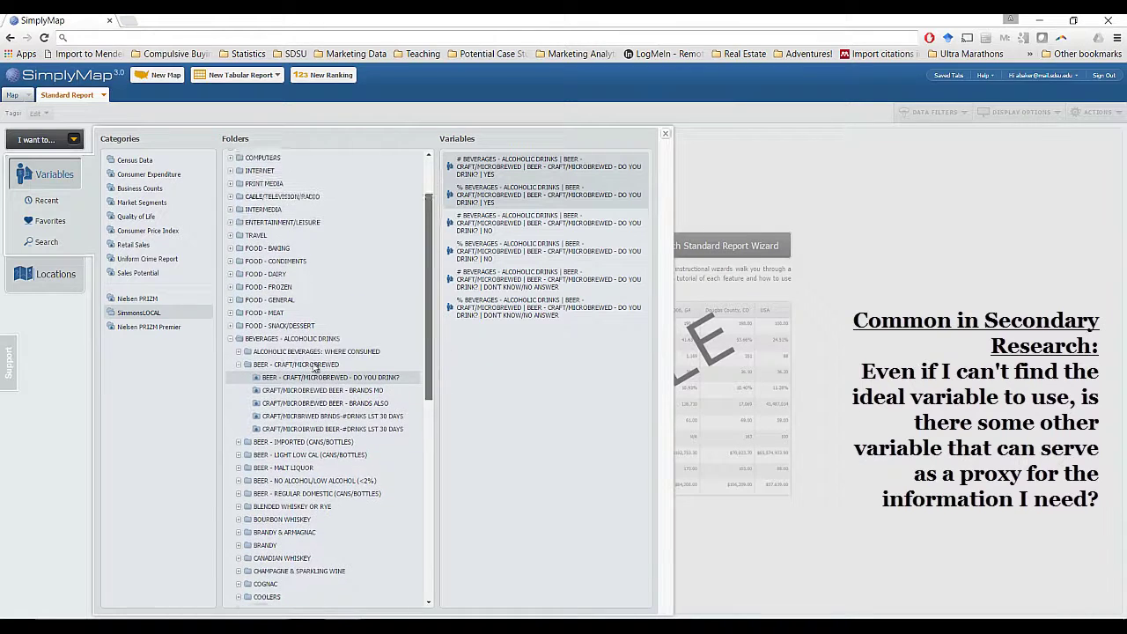
pyautogui.scroll(-5, 432, 516)
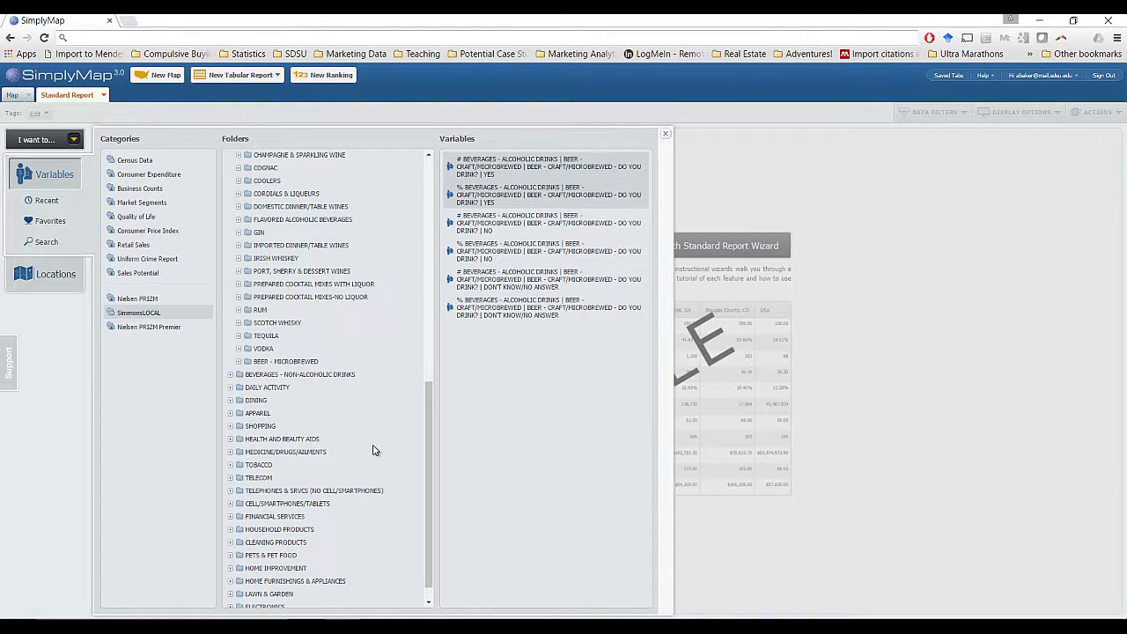
pyautogui.click(231, 401)
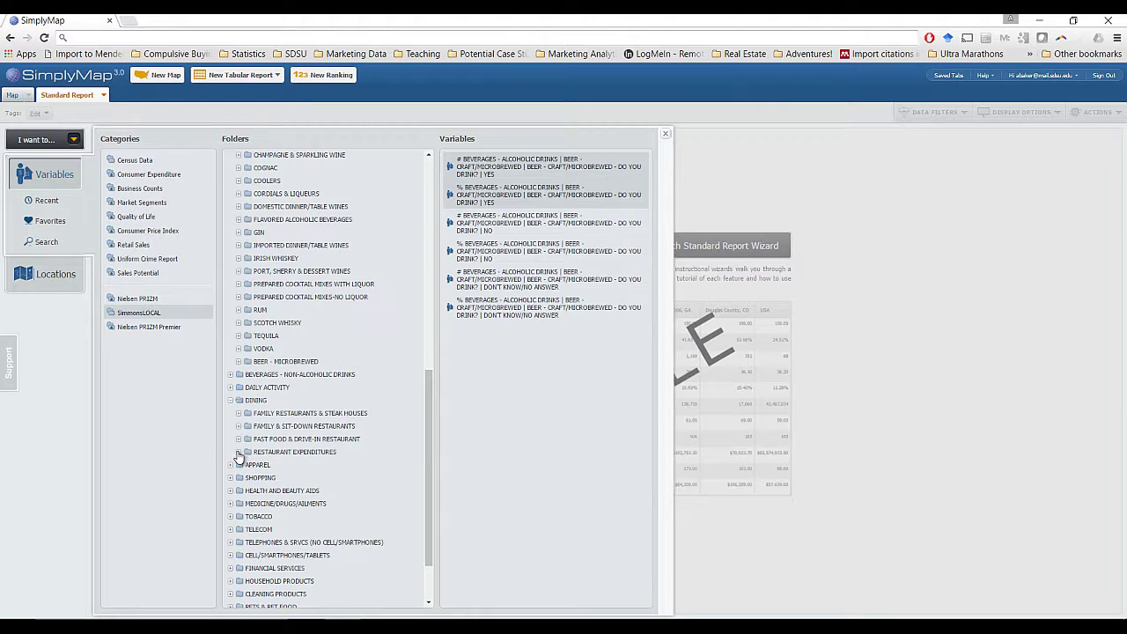
pyautogui.click(238, 454)
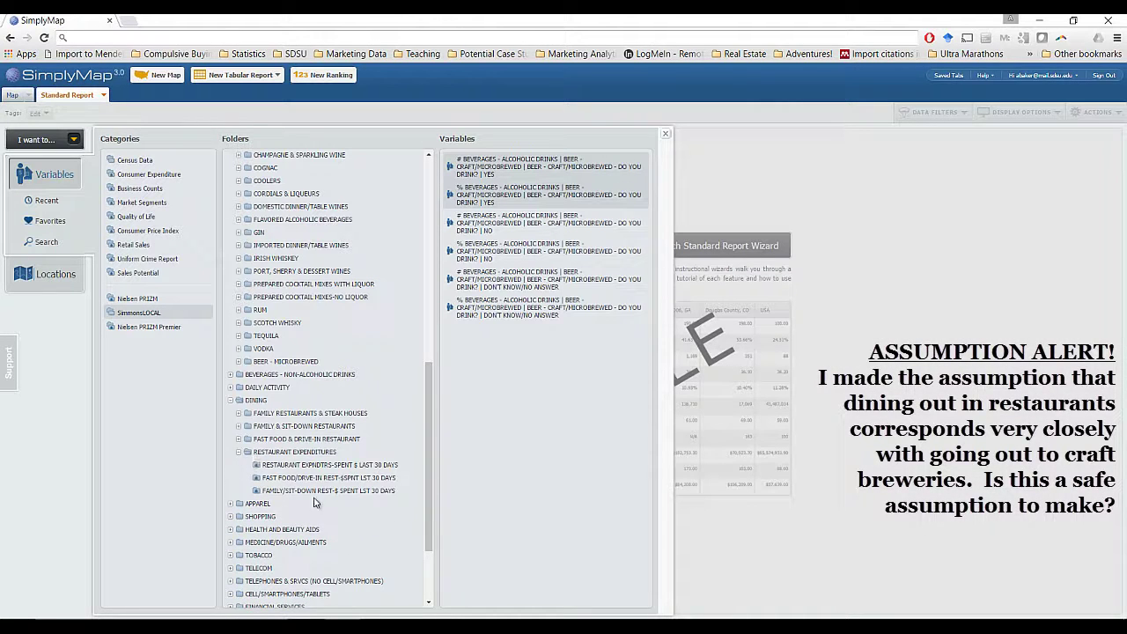
pyautogui.moveTo(325, 465)
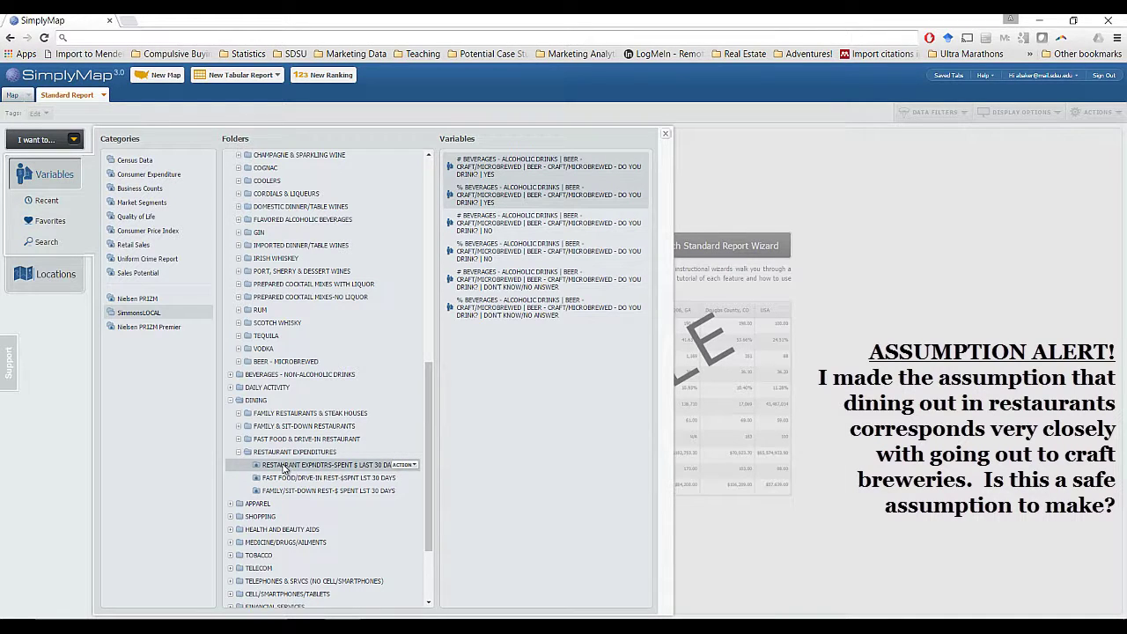
pyautogui.click(284, 466)
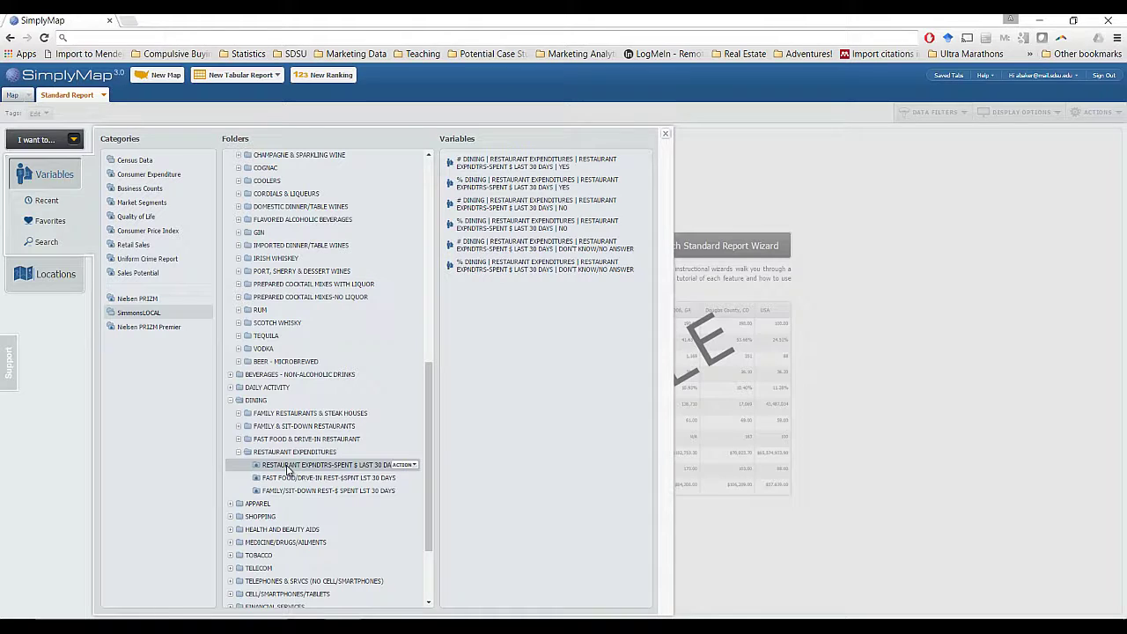
pyautogui.moveTo(537, 163)
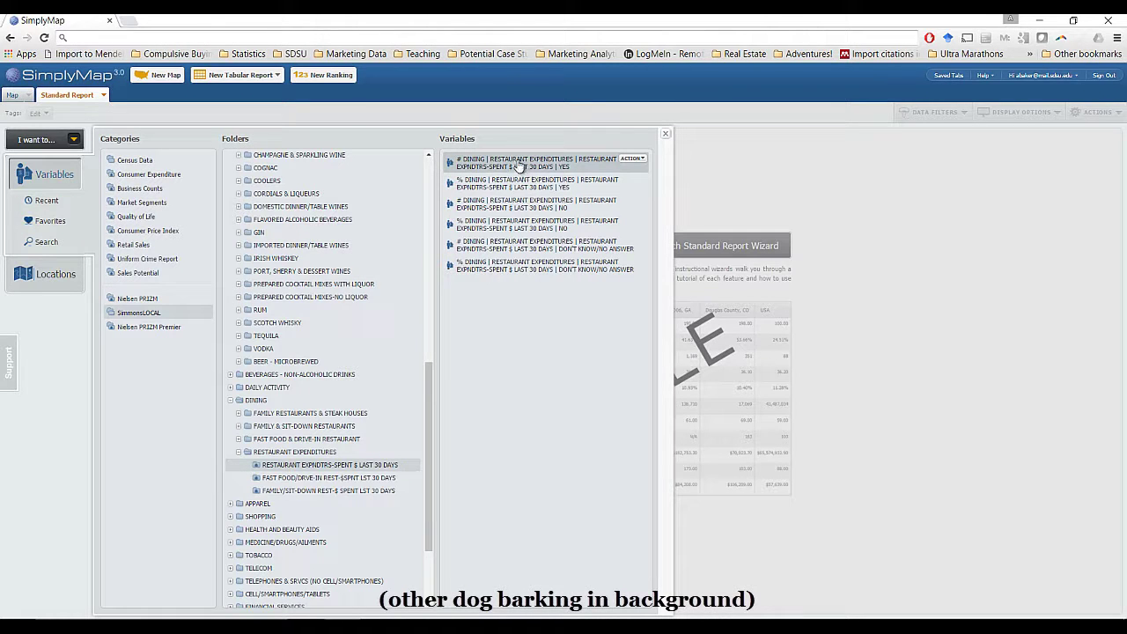
pyautogui.click(519, 165)
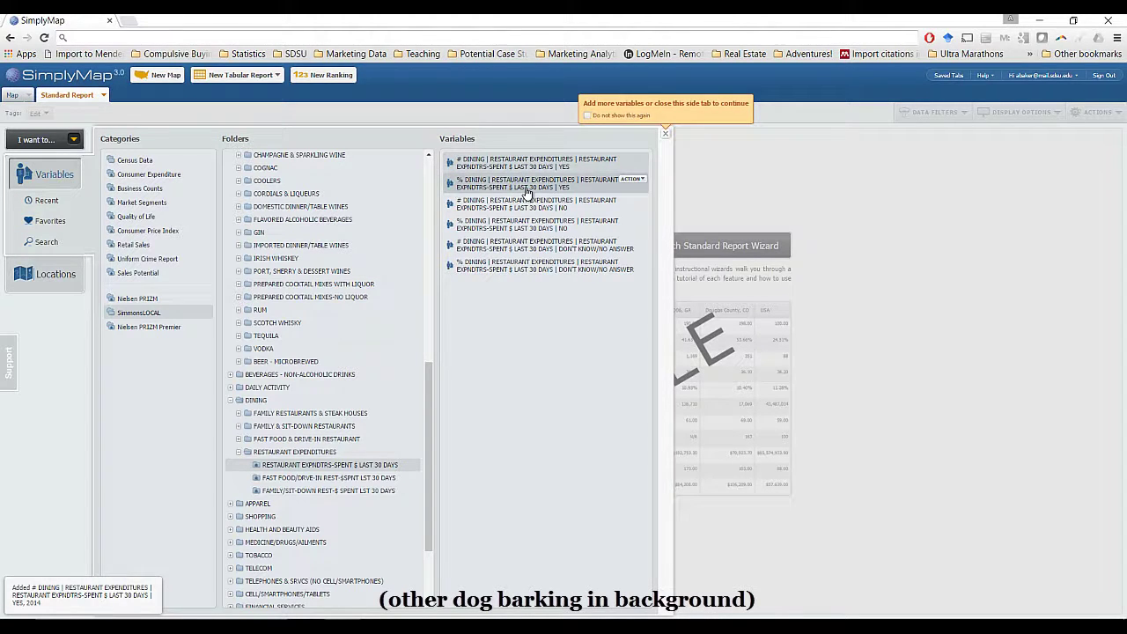
pyautogui.click(526, 185)
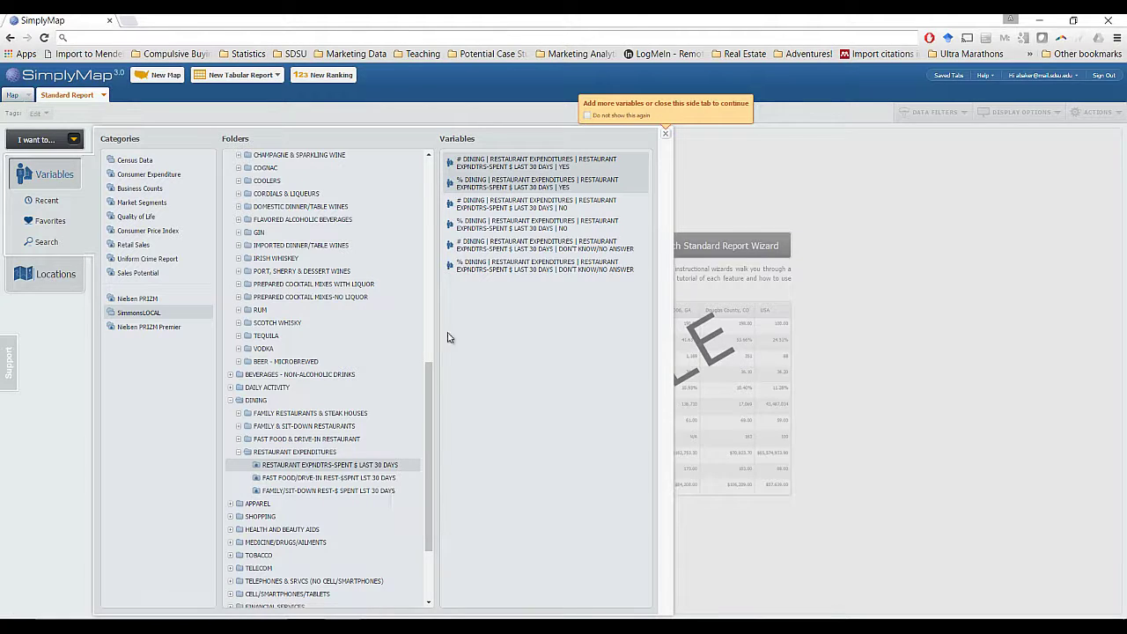
# Step: Close the variable picker and review the population row on the report
pyautogui.click(666, 133)
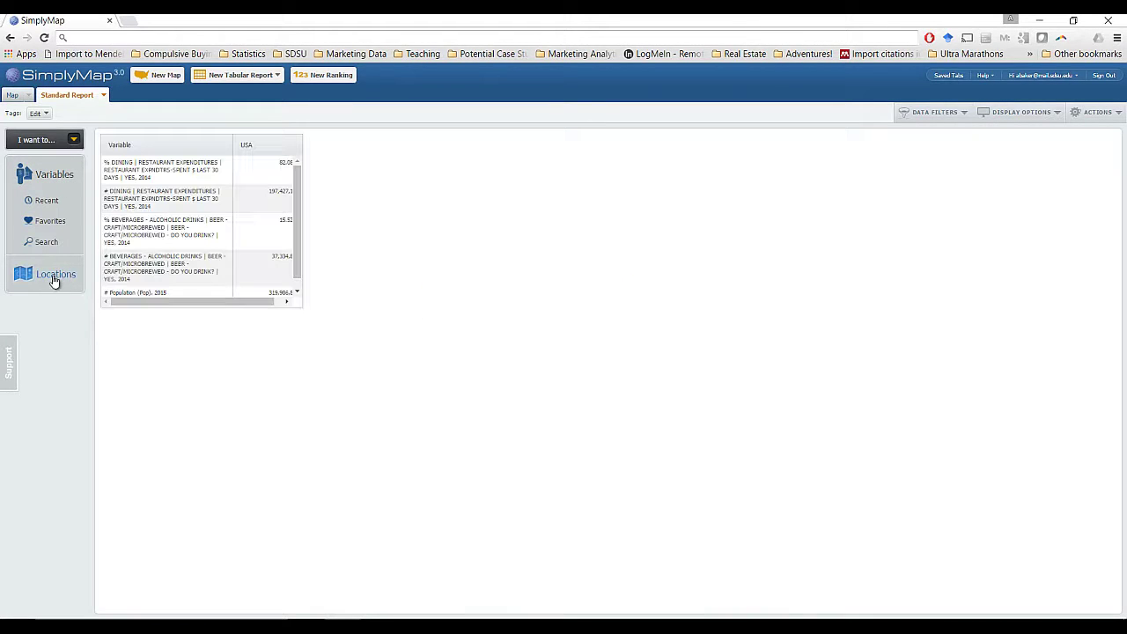
pyautogui.click(213, 297)
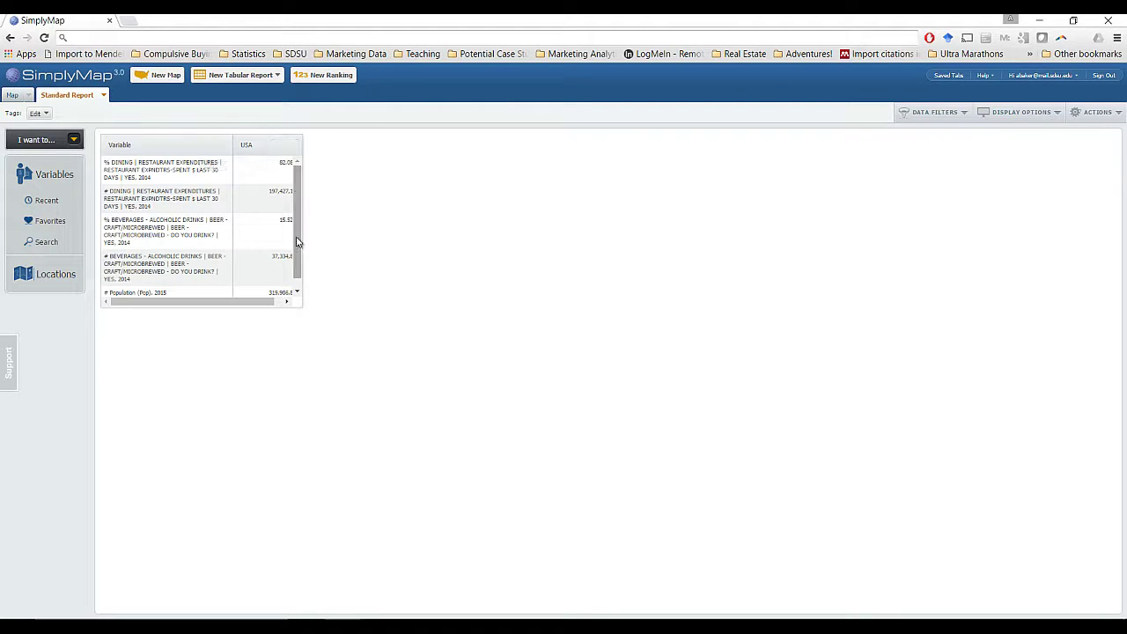
pyautogui.scroll(-1, 295, 247)
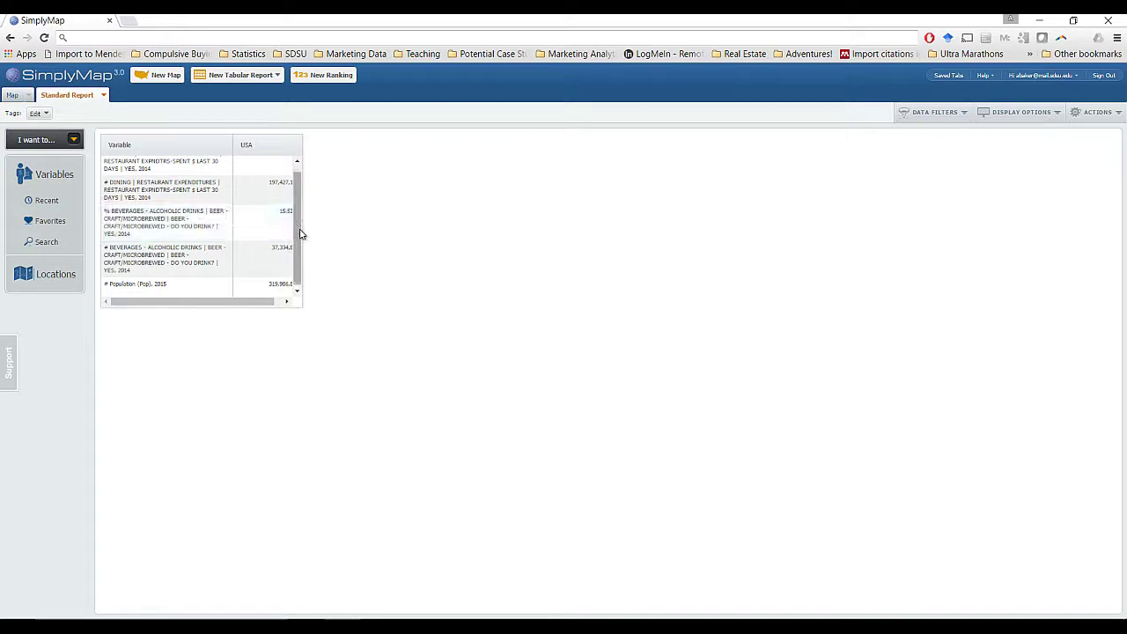
pyautogui.scroll(1, 299, 233)
# Step: Add California as a state location through the location picker
pyautogui.click(55, 281)
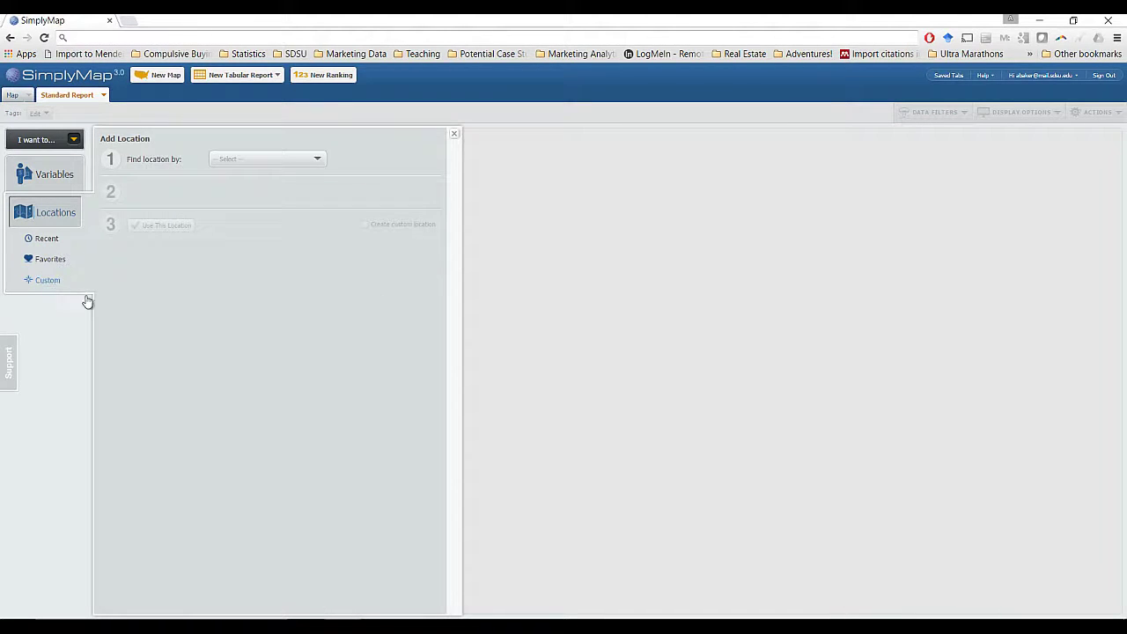
pyautogui.click(245, 161)
pyautogui.click(236, 190)
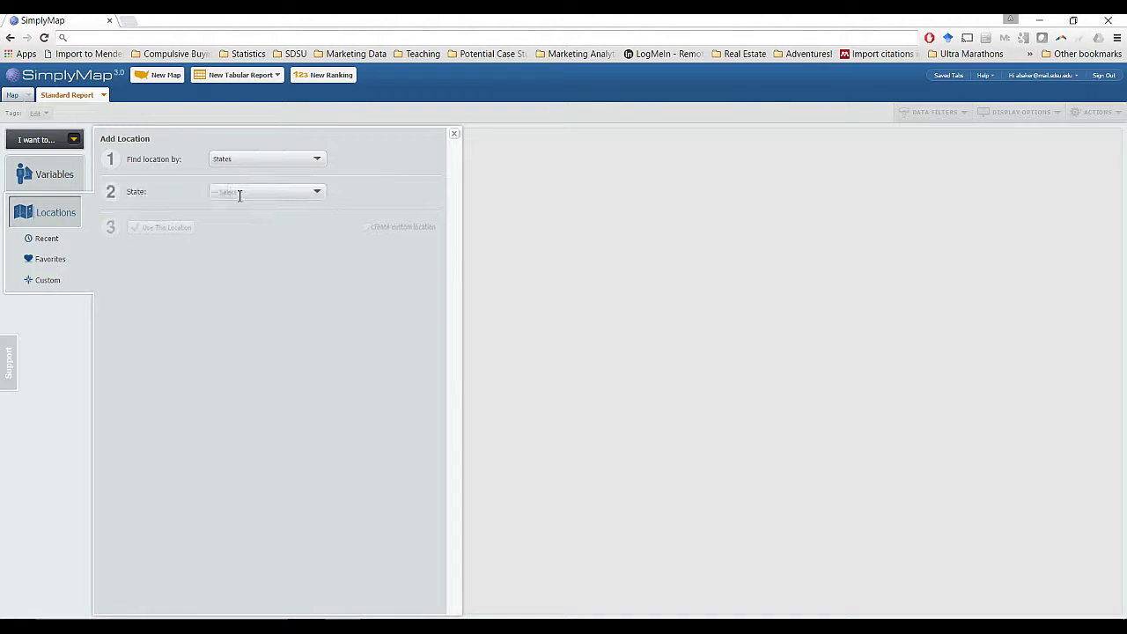
pyautogui.click(255, 192)
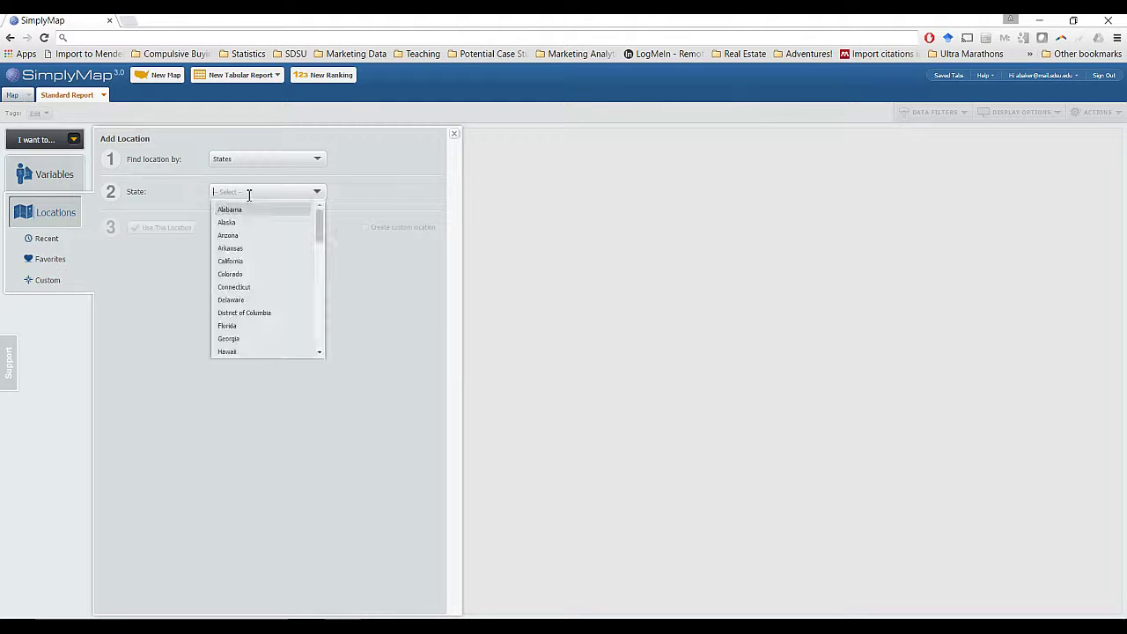
pyautogui.click(234, 260)
pyautogui.click(172, 228)
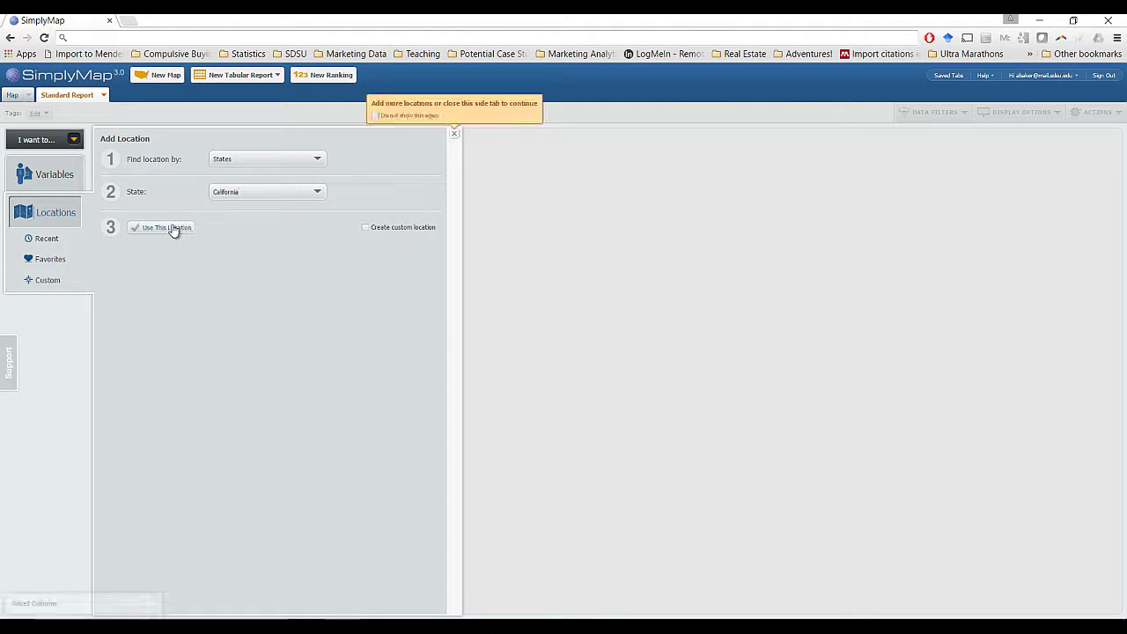
# Step: Choose Washington from the State list and use it as a location
pyautogui.click(258, 193)
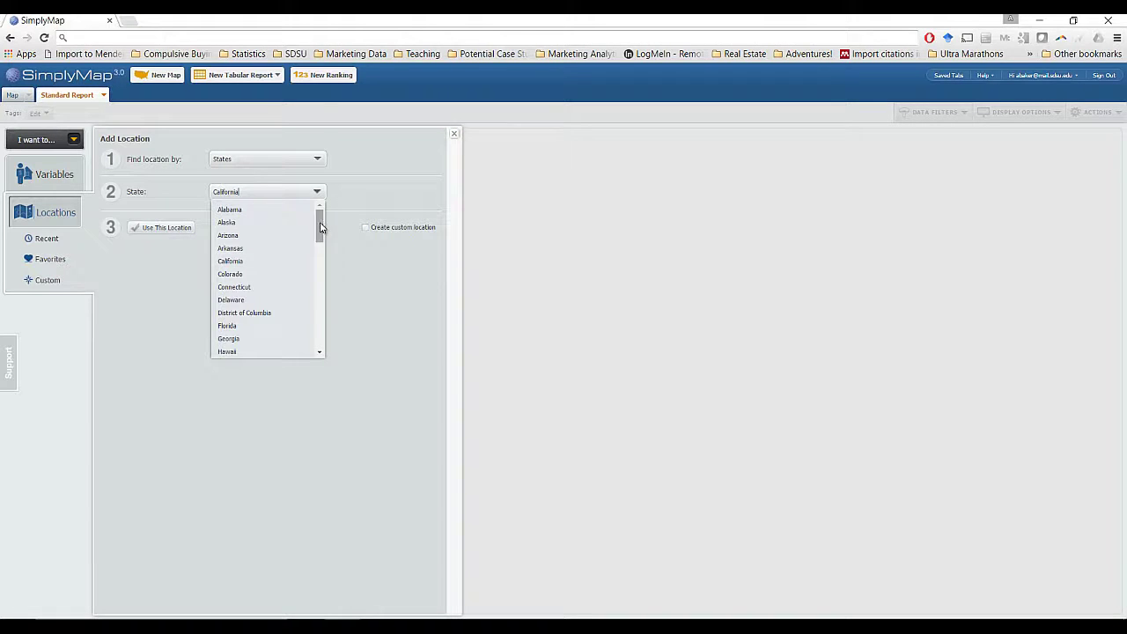
pyautogui.moveTo(319, 221); pyautogui.dragTo(327, 327)
pyautogui.click(247, 310)
pyautogui.click(235, 309)
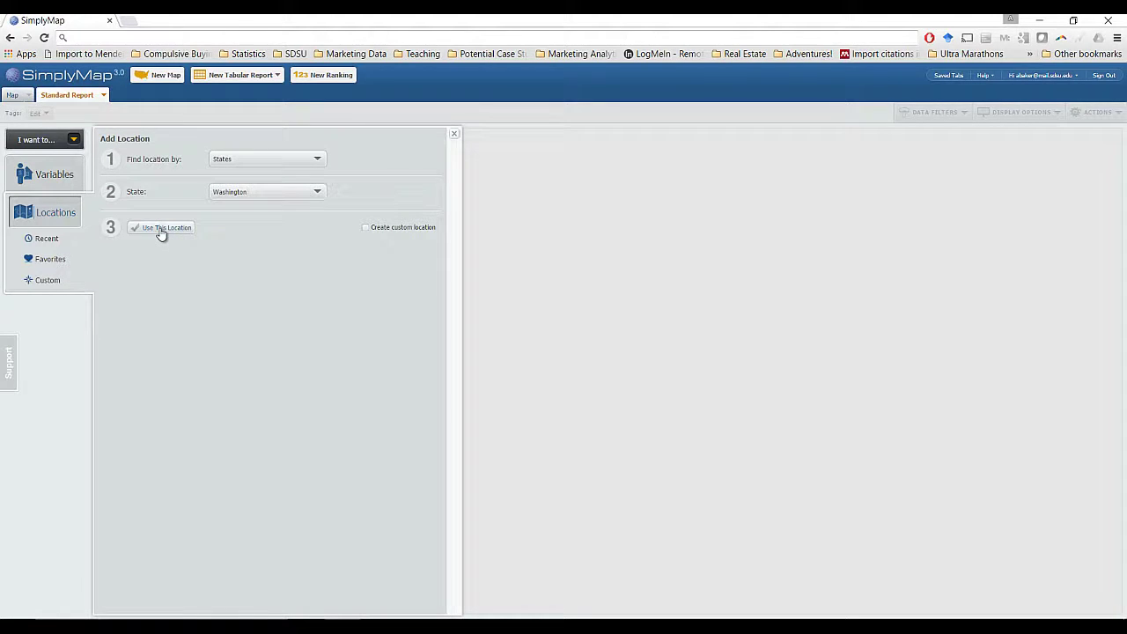
pyautogui.click(161, 229)
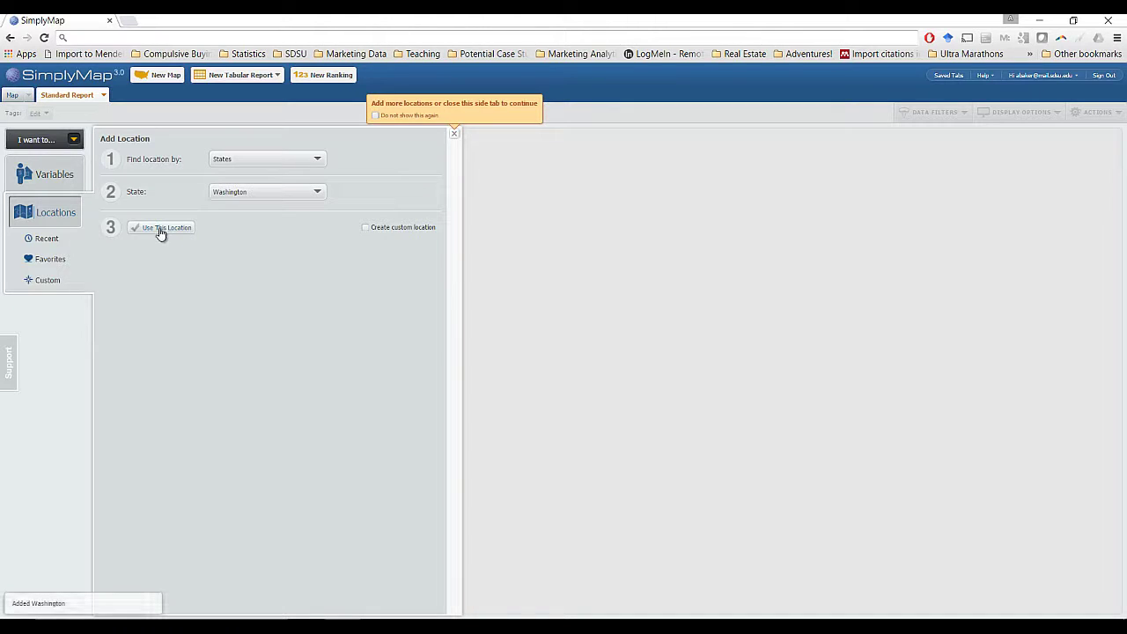
# Step: Review the California, Oregon, Washington and USA table, then download it as Excel
pyautogui.click(455, 135)
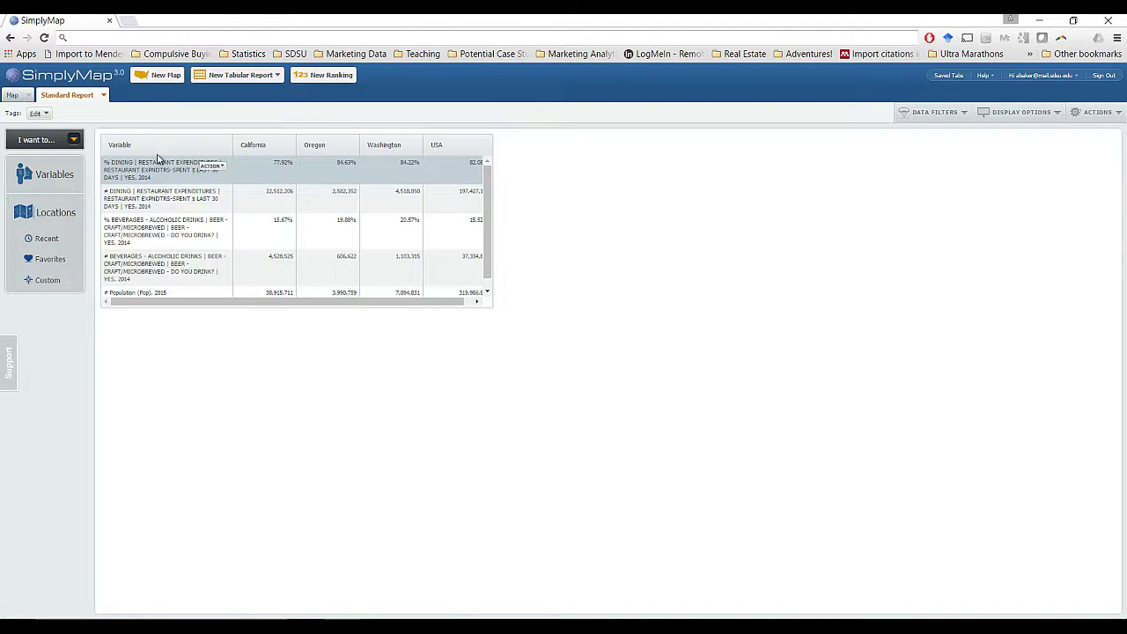
pyautogui.click(473, 144)
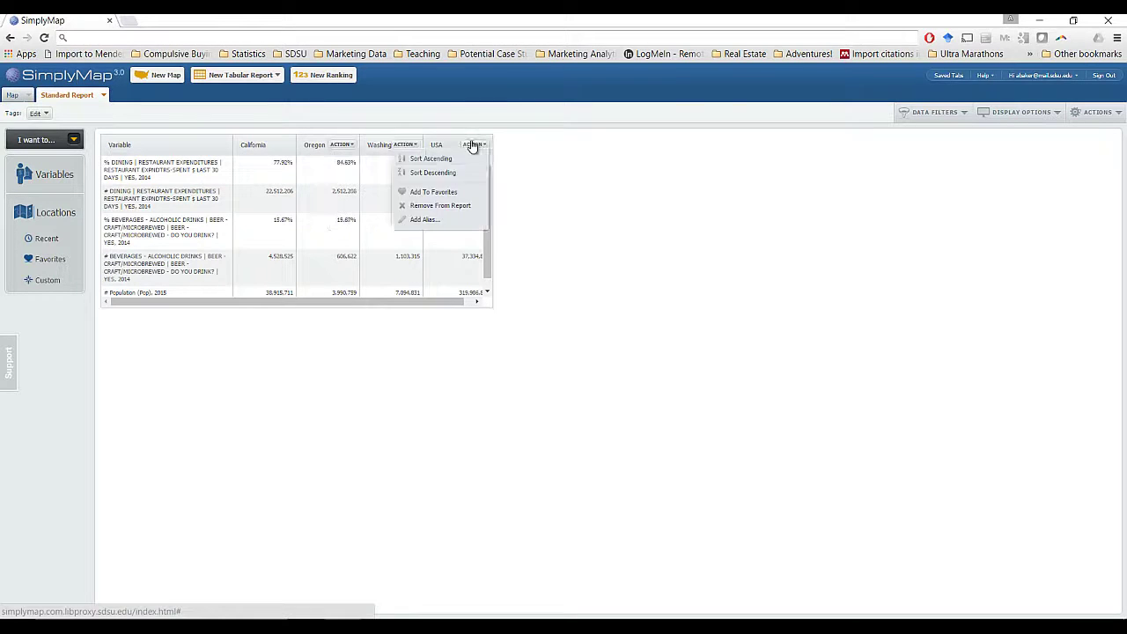
pyautogui.click(575, 331)
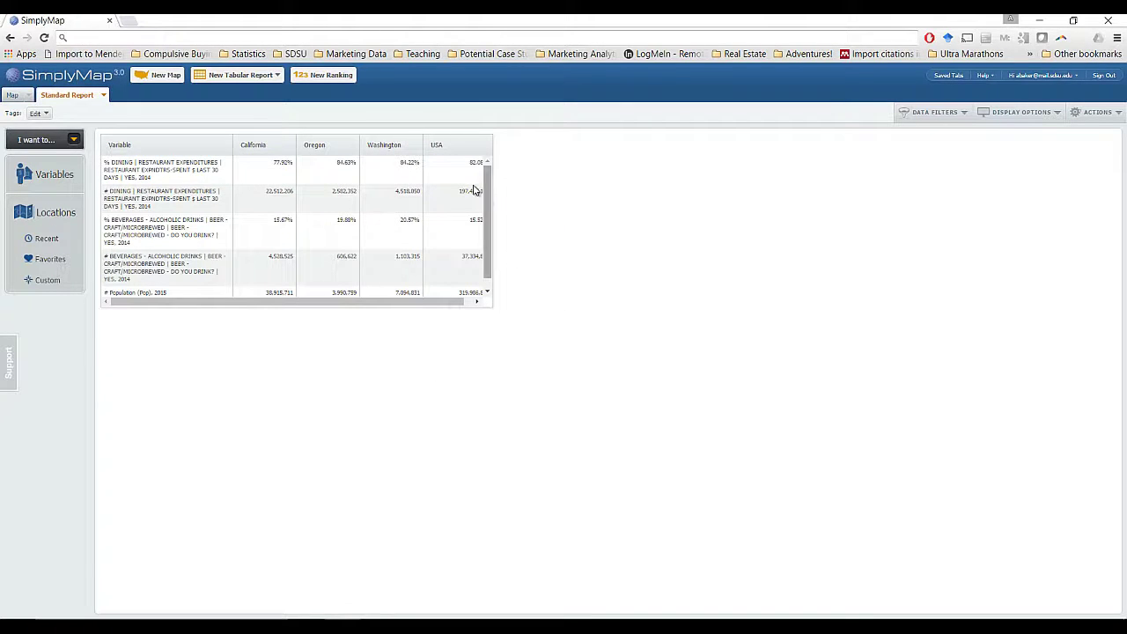
pyautogui.moveTo(265, 267)
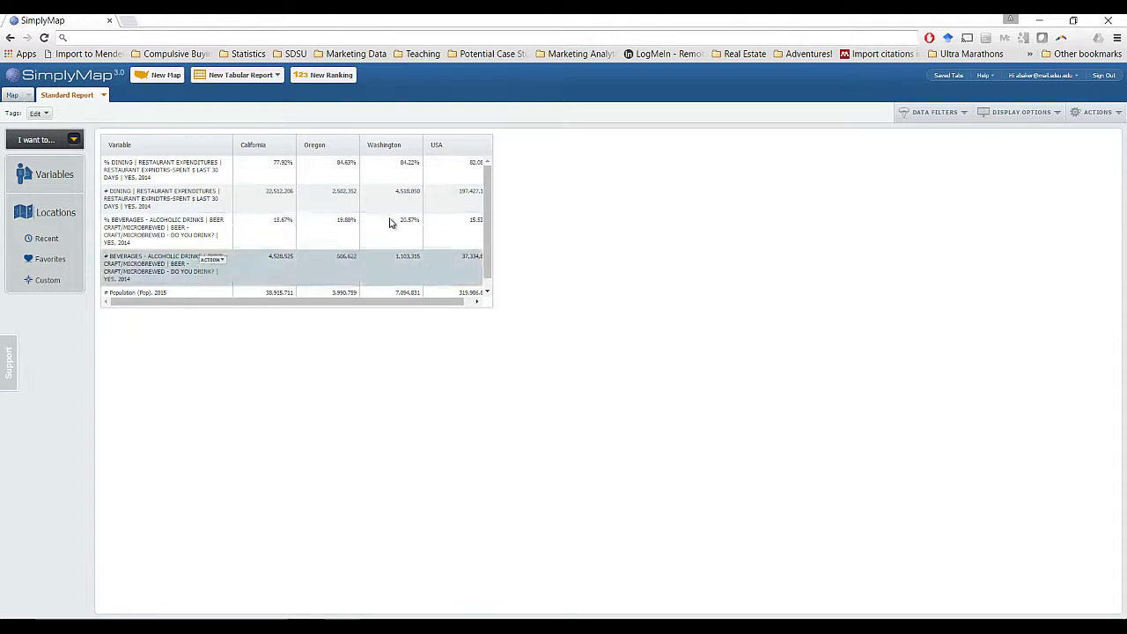
pyautogui.moveTo(490, 202); pyautogui.dragTo(491, 214)
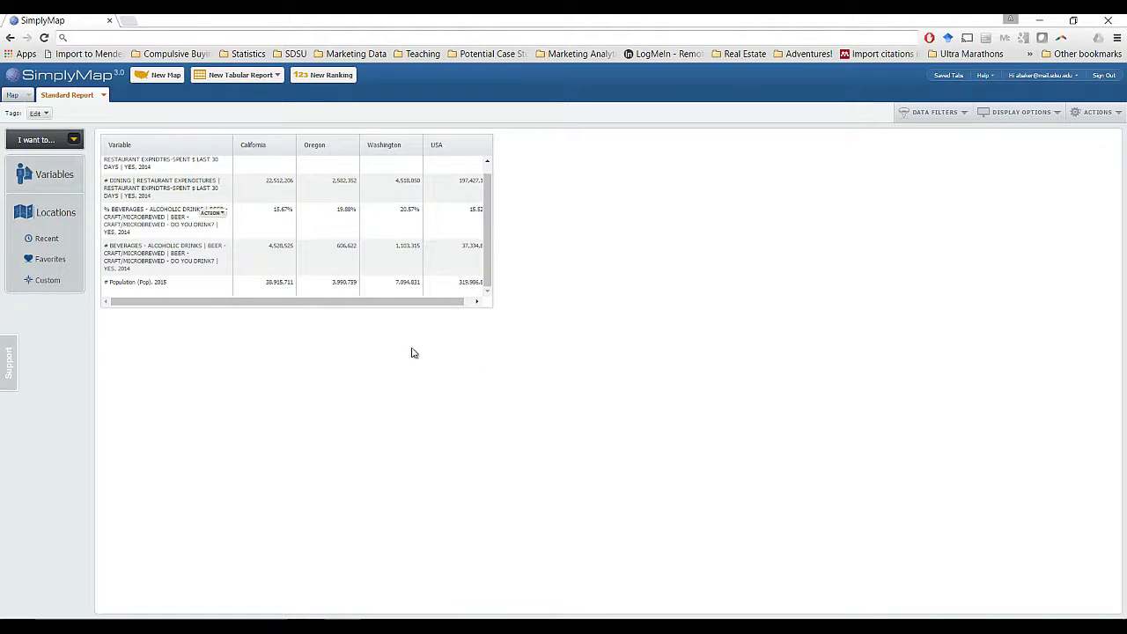
pyautogui.click(1100, 115)
pyautogui.moveTo(1067, 143)
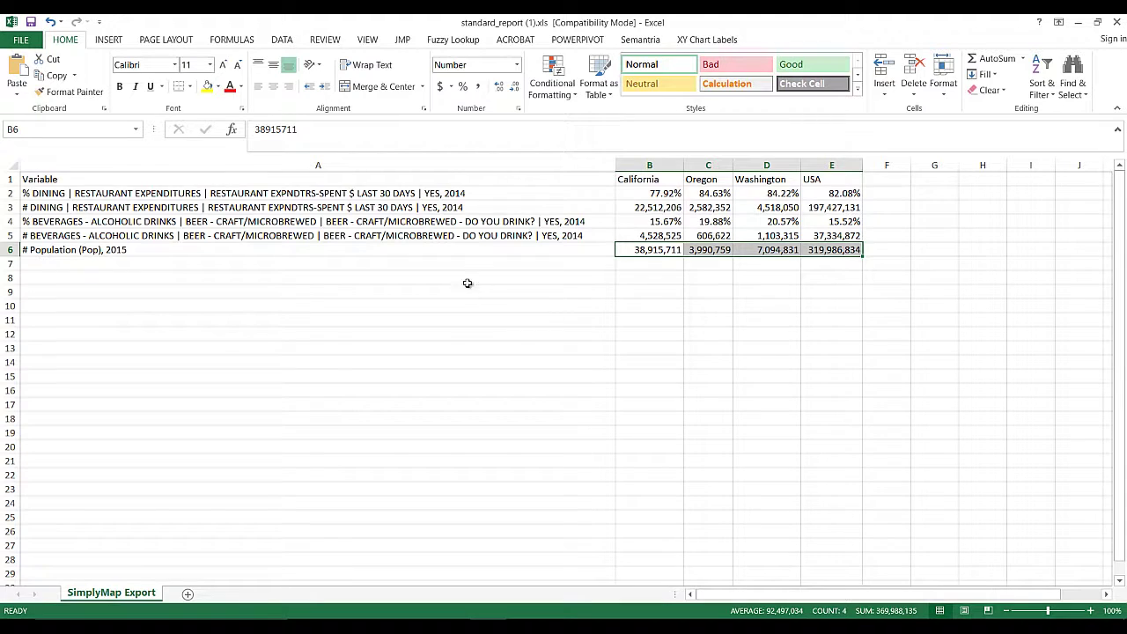
pyautogui.click(884, 204)
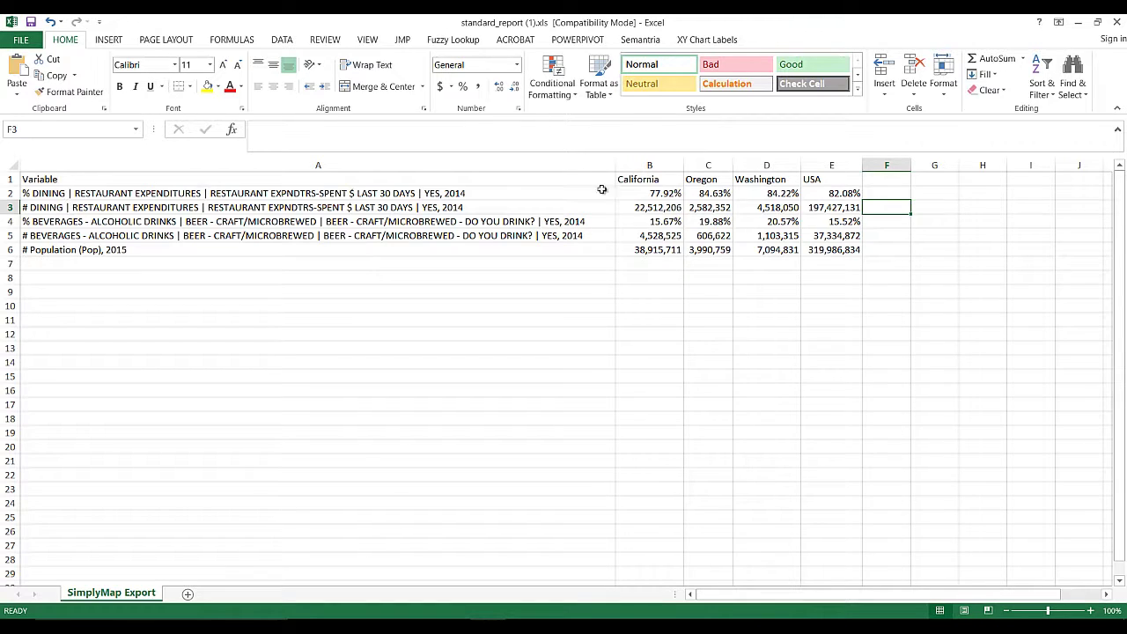
pyautogui.click(662, 193)
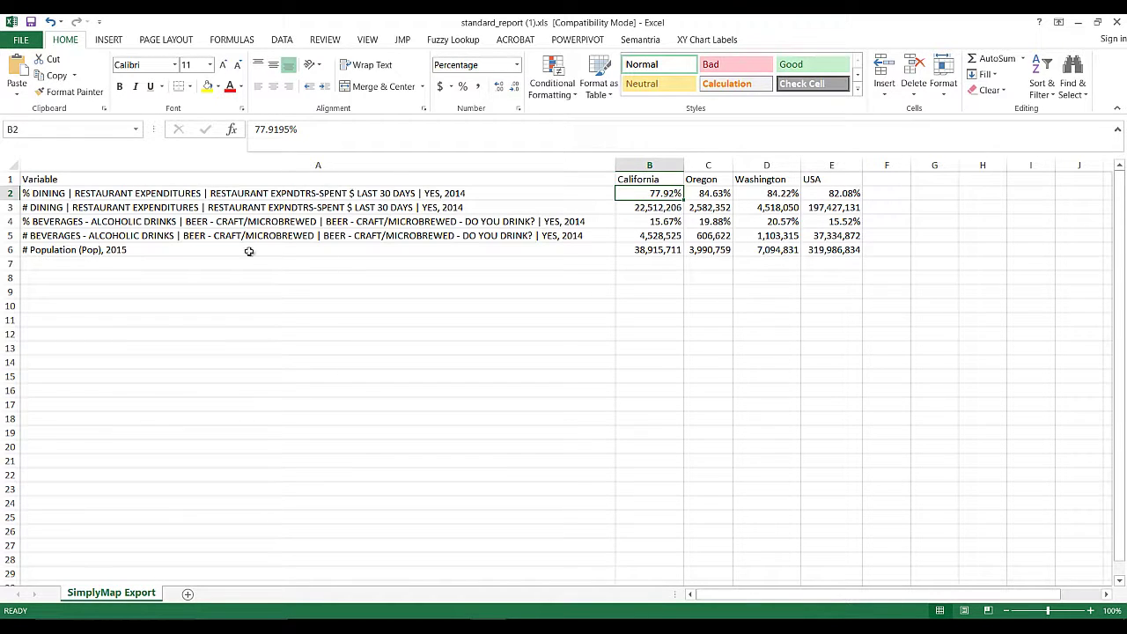
# Step: Enter =B3/B6 in F3 to get ratio 0.578486, then compare it with B2
pyautogui.click(887, 207)
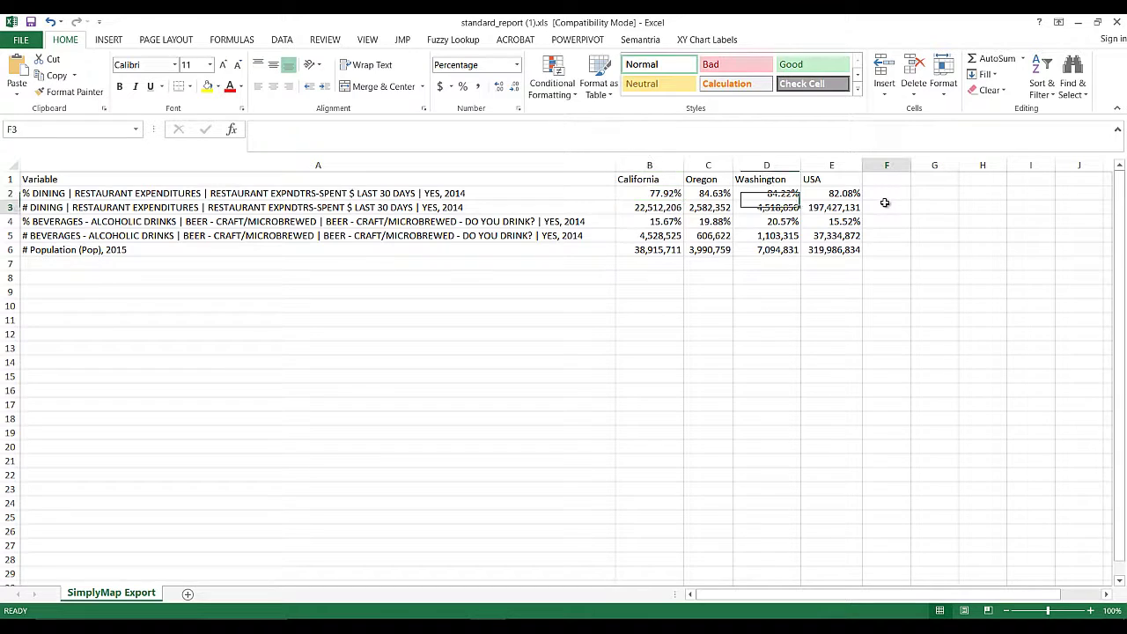
pyautogui.write('=')
pyautogui.press('Left')
pyautogui.press('Left')
pyautogui.press('Left')
pyautogui.press('Left')
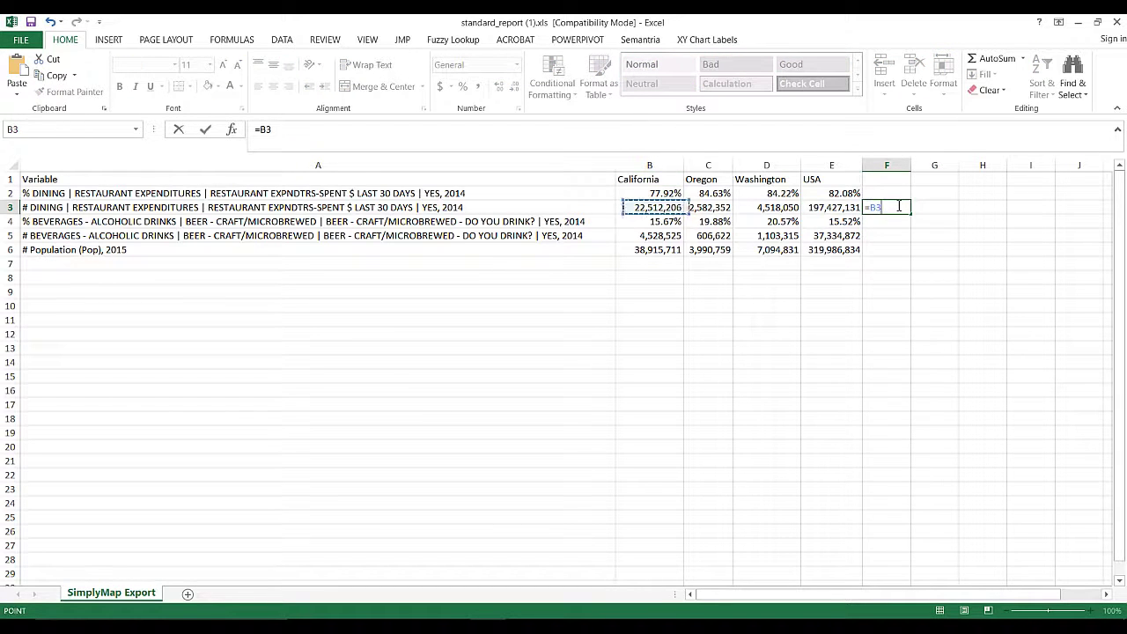
pyautogui.write('/')
pyautogui.press('Down')
pyautogui.press('Down')
pyautogui.press('Down')
pyautogui.press('Left')
pyautogui.press('Left')
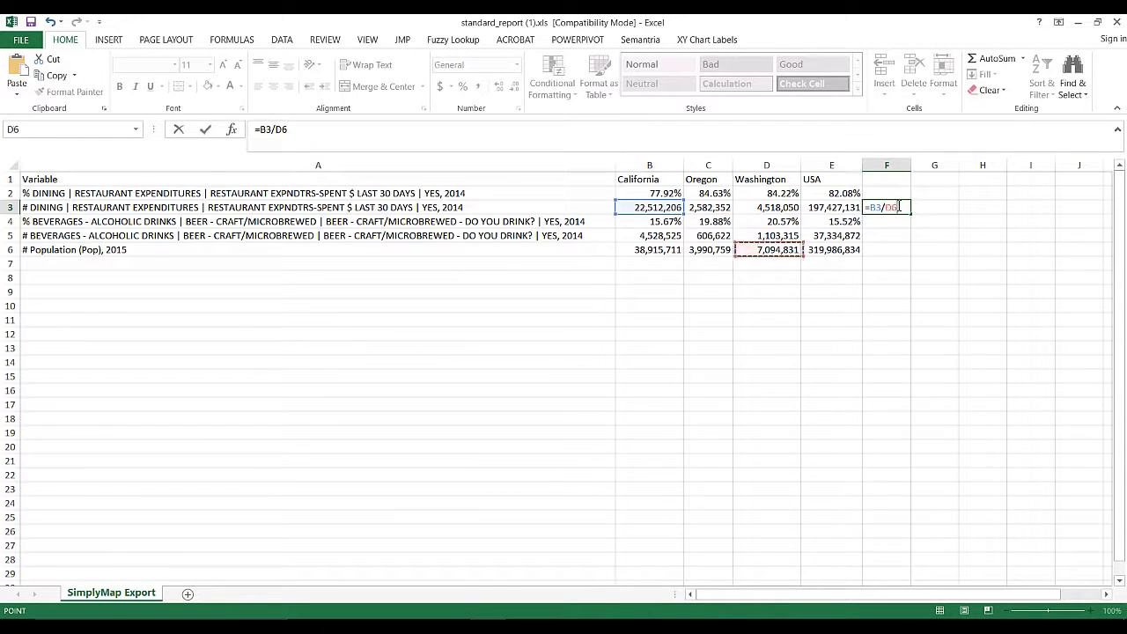
pyautogui.press('Left')
pyautogui.press('Left')
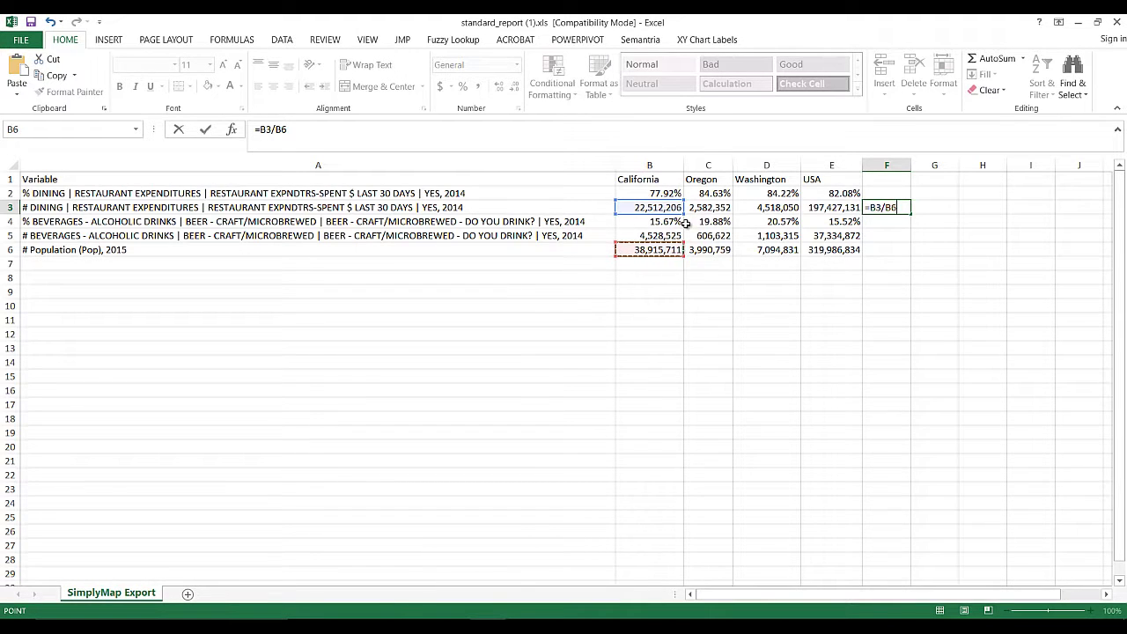
pyautogui.press('Return')
pyautogui.click(890, 205)
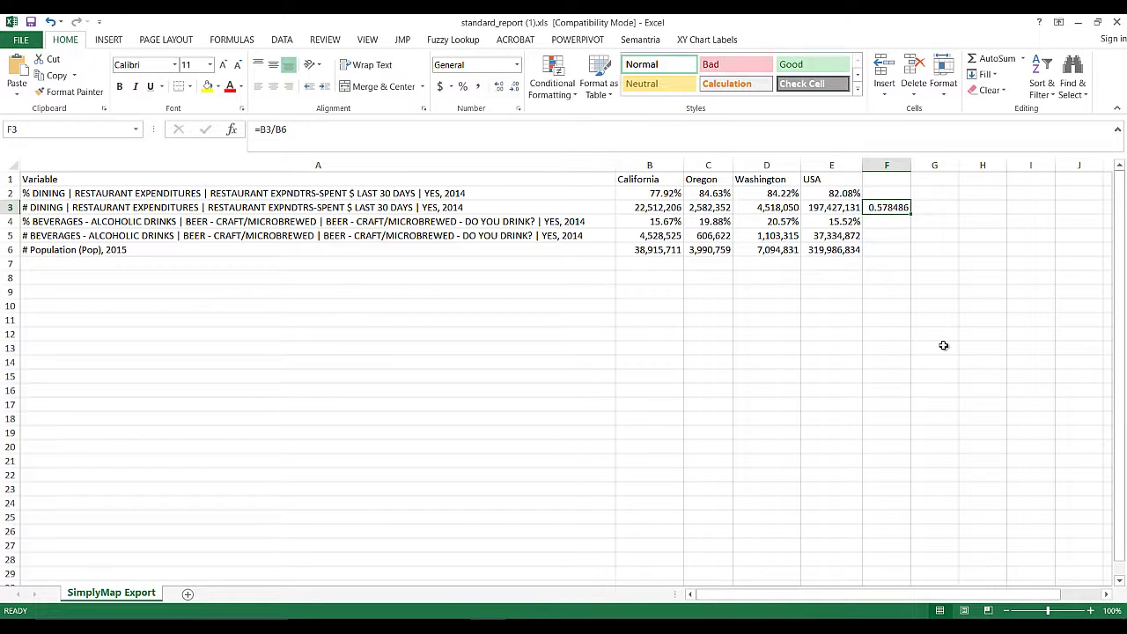
pyautogui.click(649, 193)
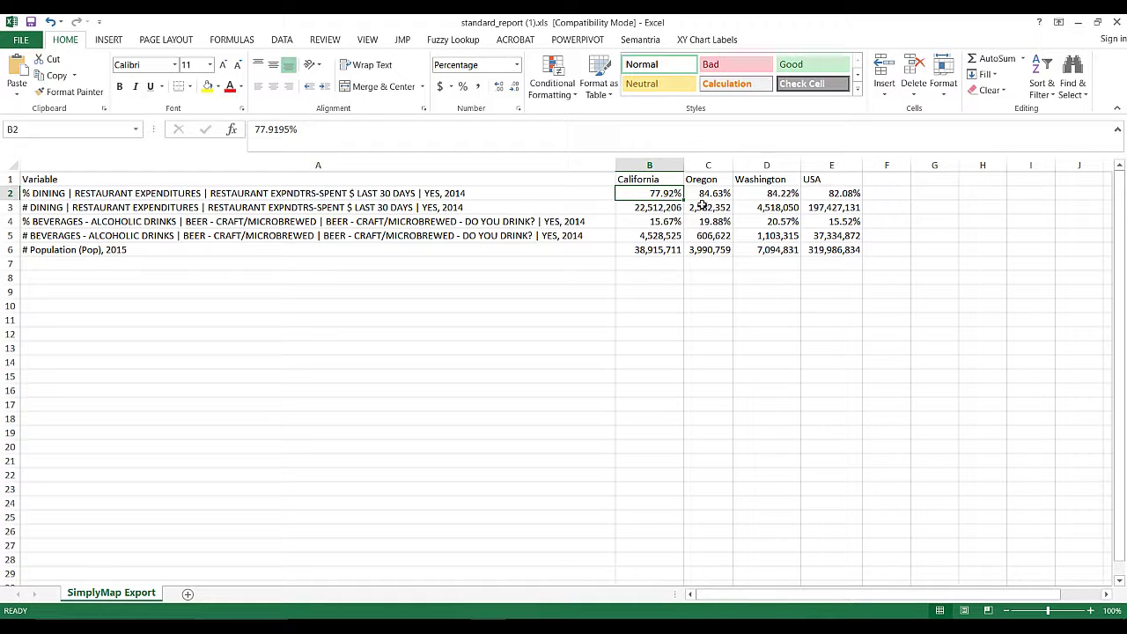
# Step: Back in SimplyMap, find Consumer Expenditure > Apparel > Men 16 and Over and open its ACTION menu
pyautogui.click(1077, 22)
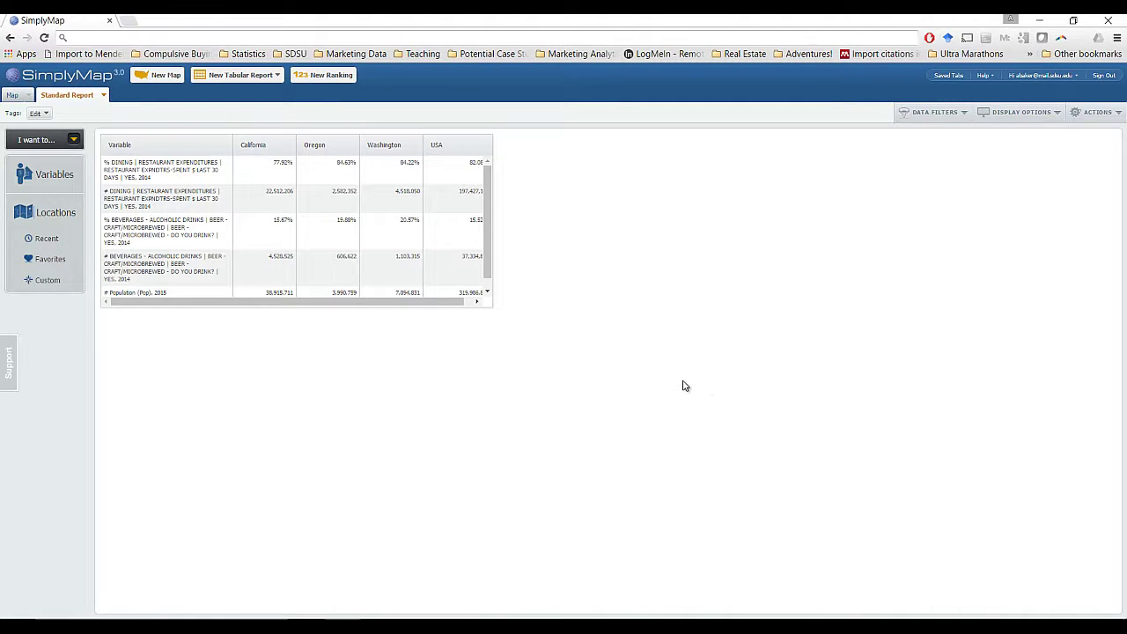
pyautogui.click(48, 180)
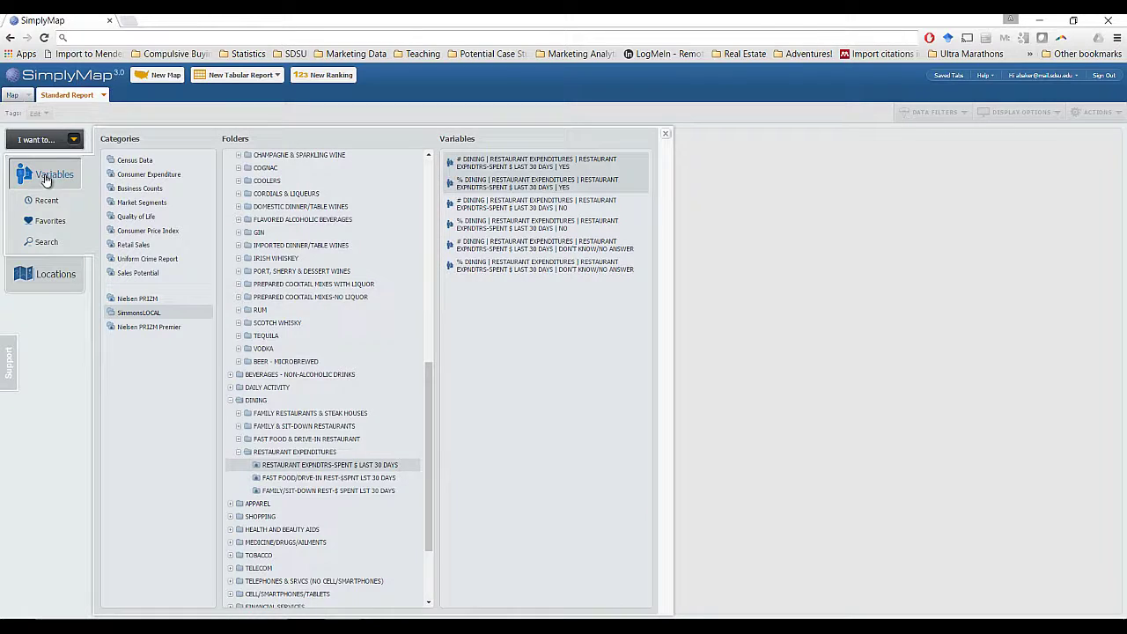
pyautogui.click(110, 176)
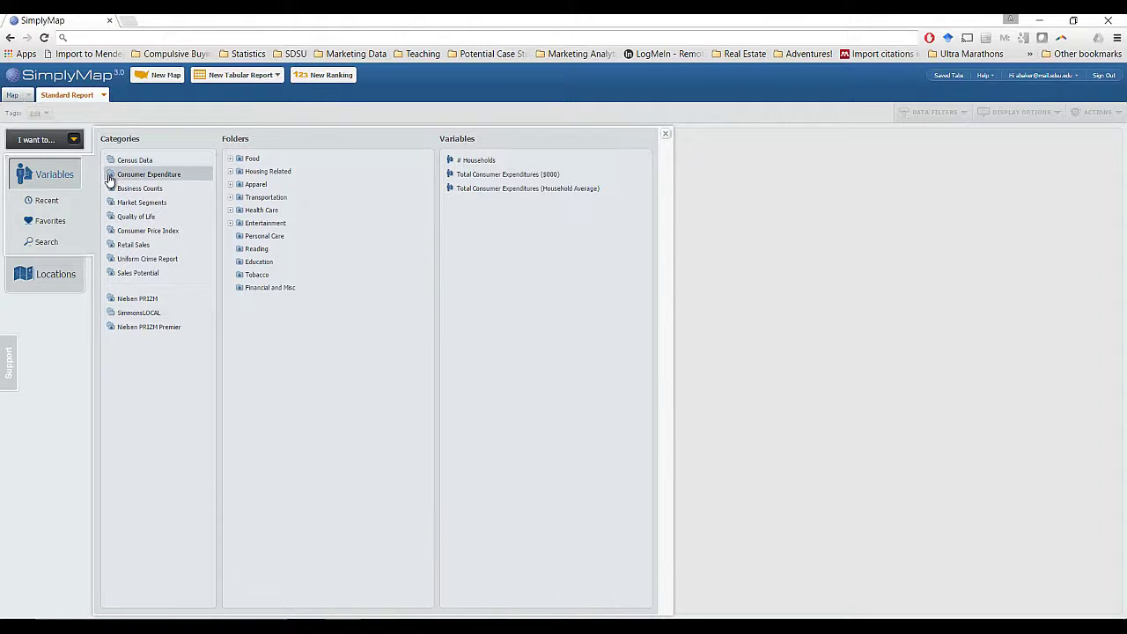
pyautogui.click(229, 185)
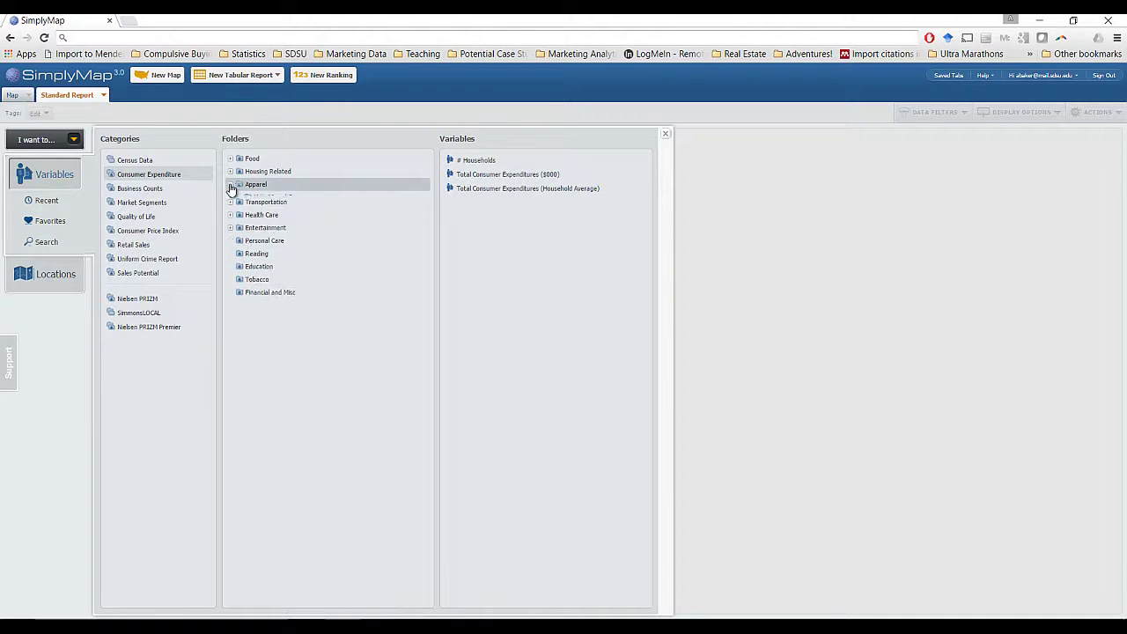
pyautogui.click(253, 198)
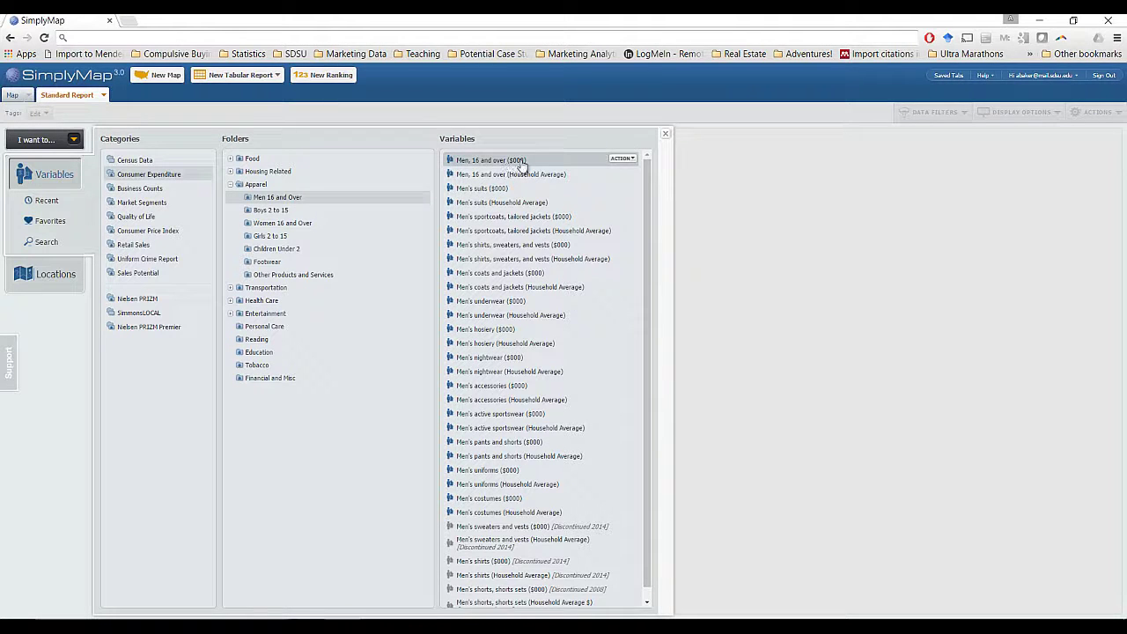
pyautogui.click(621, 161)
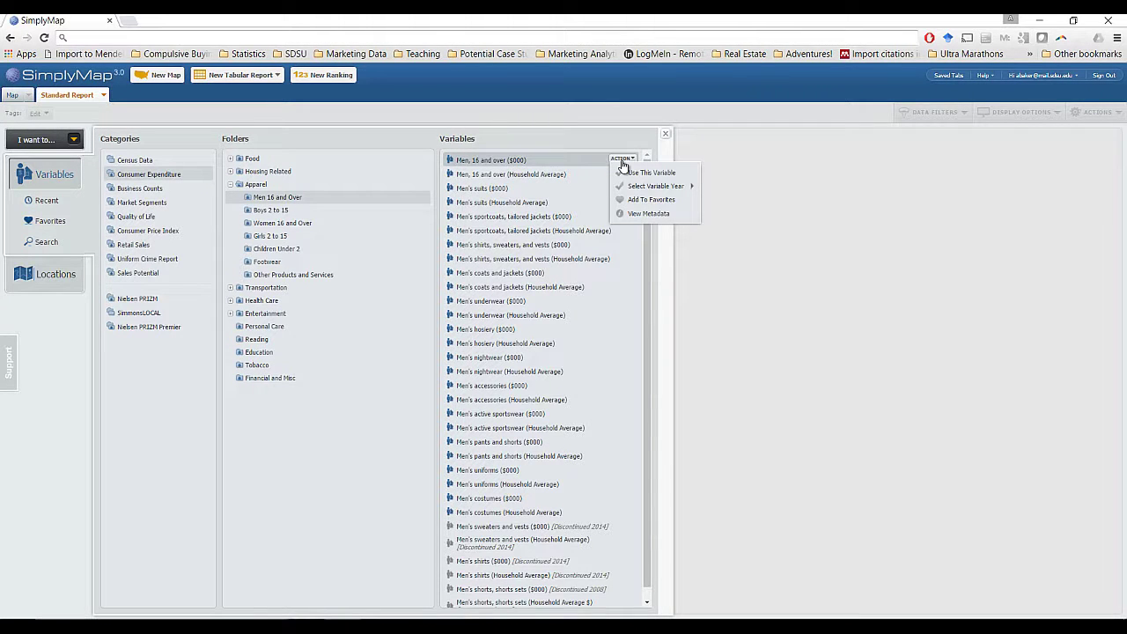
# Step: Open View Metadata for Men, 16 and over ($000) and highlight its Data Source text
pyautogui.click(648, 214)
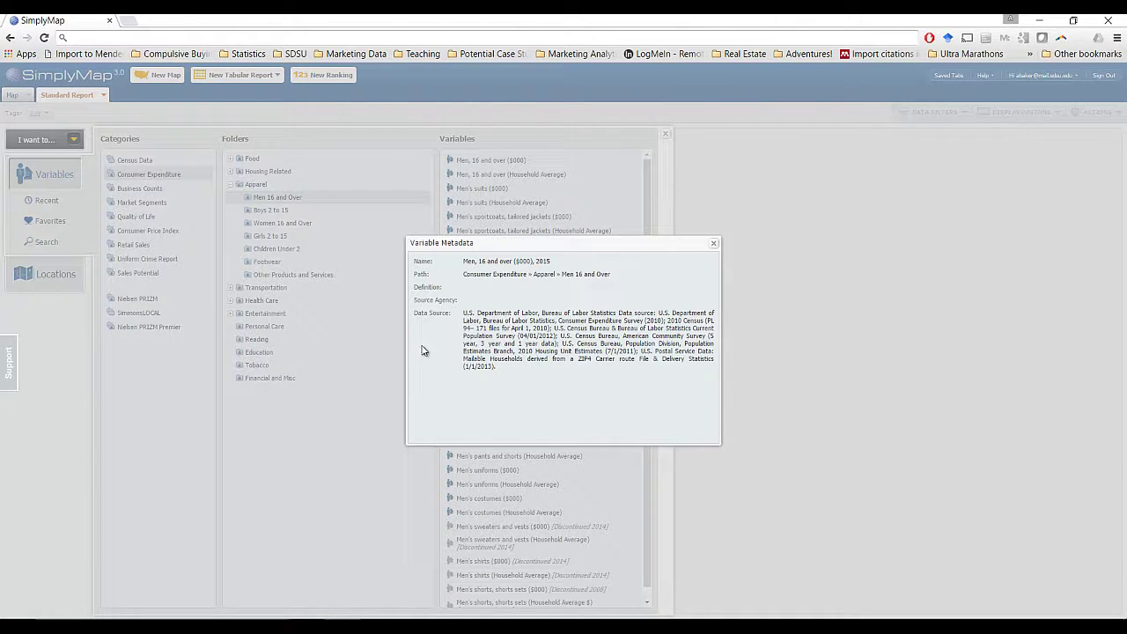
pyautogui.moveTo(463, 313)
pyautogui.mouseDown()
pyautogui.moveTo(521, 365)
pyautogui.moveTo(504, 370)
pyautogui.mouseUp()
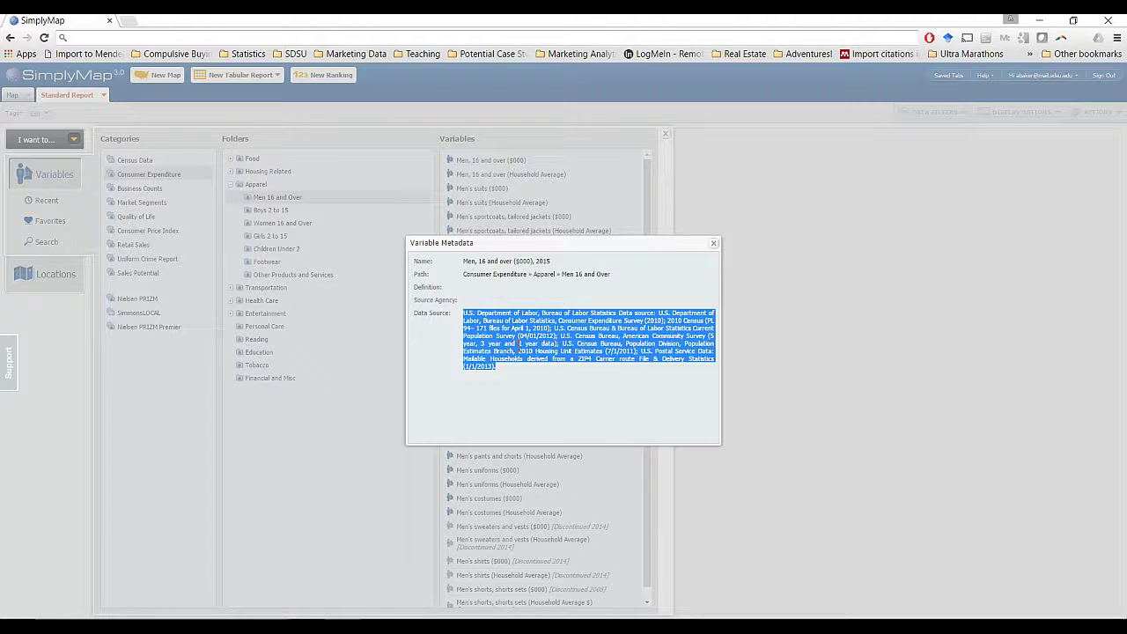
pyautogui.click(558, 329)
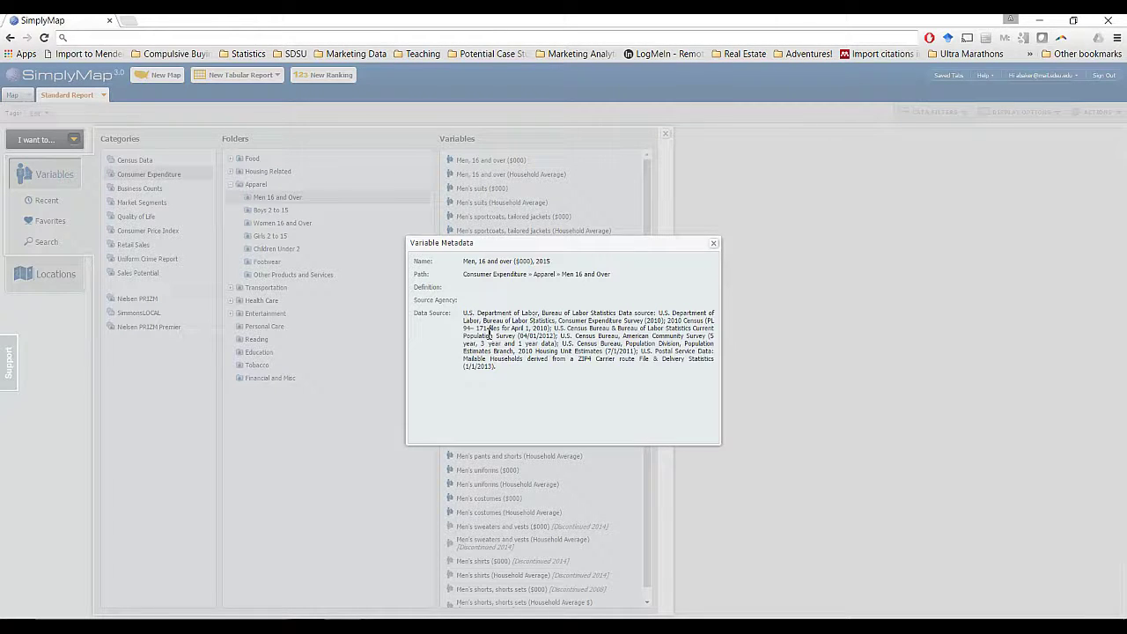